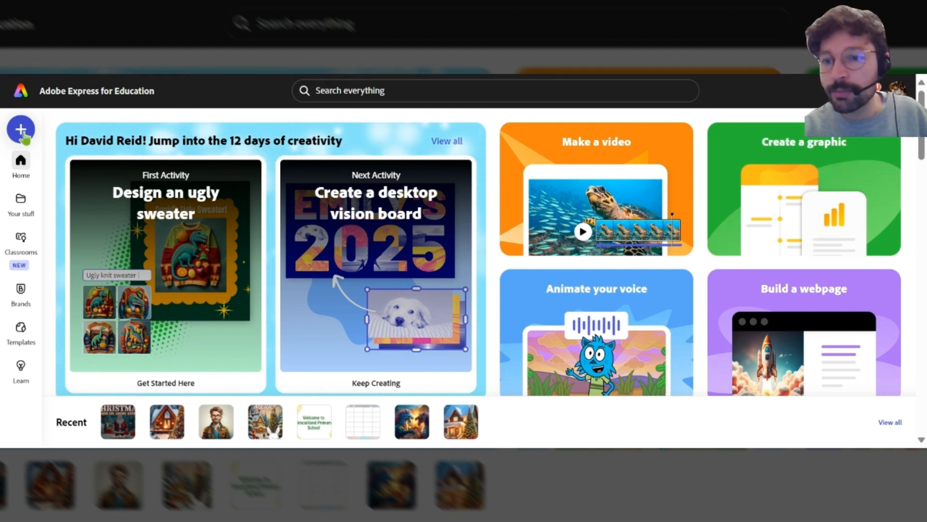
- Start a new design in the standard 9:16 portrait size
left_click(21, 130)
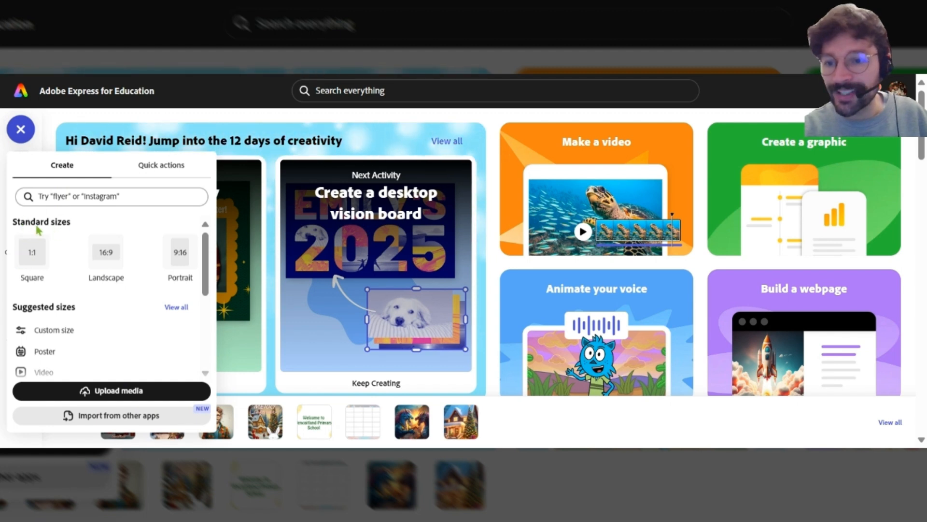
left_click(178, 262)
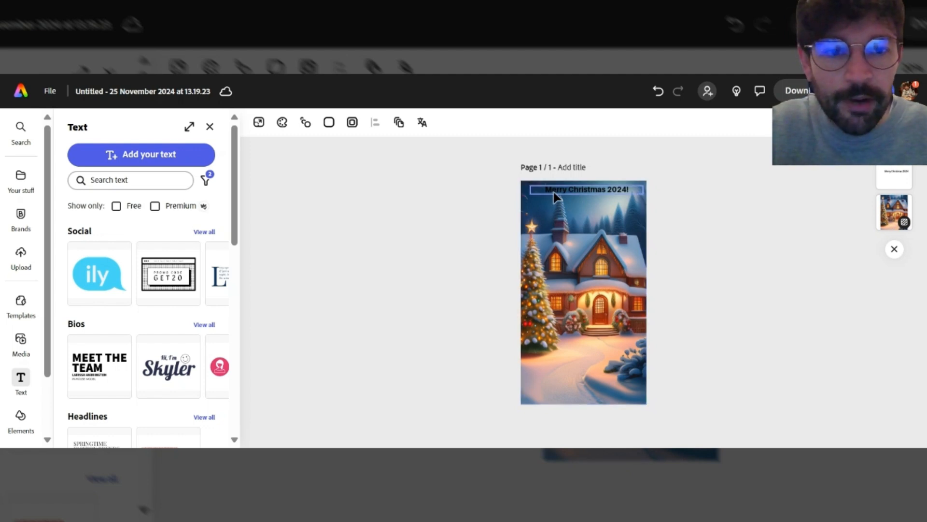
left_click(599, 193)
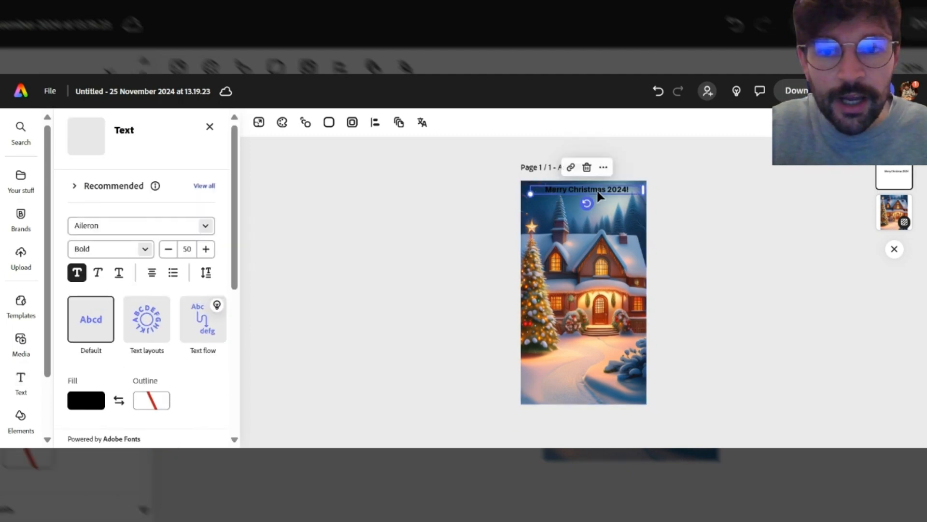
left_click(481, 241)
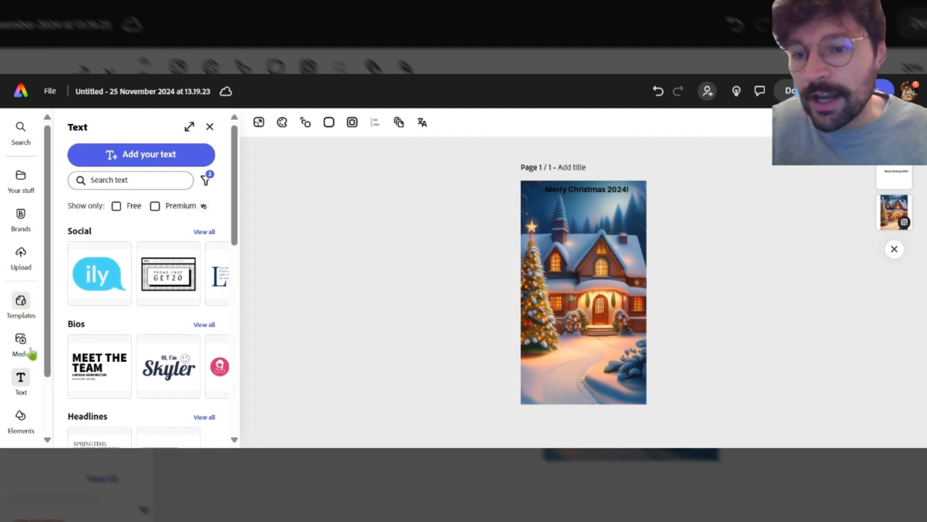
- Add a new text box to the page reading "Testing..."
left_click(21, 385)
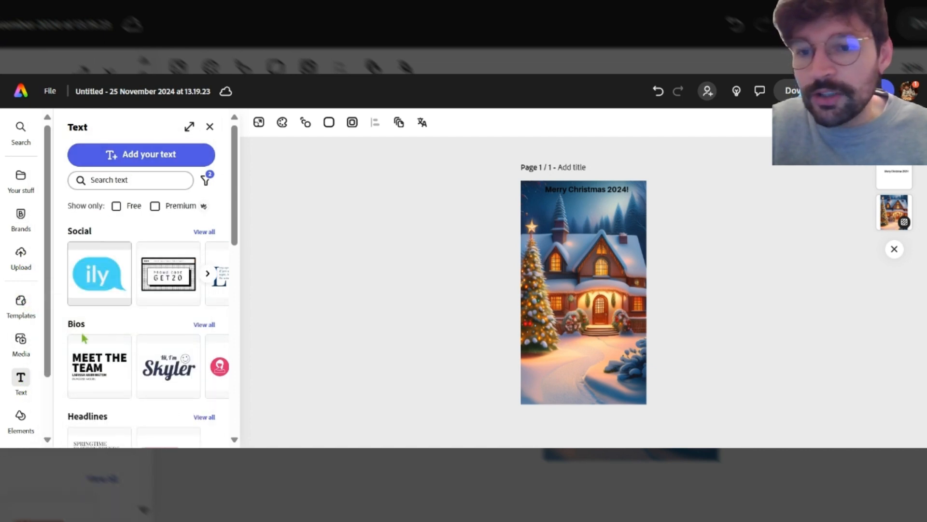
left_click(139, 164)
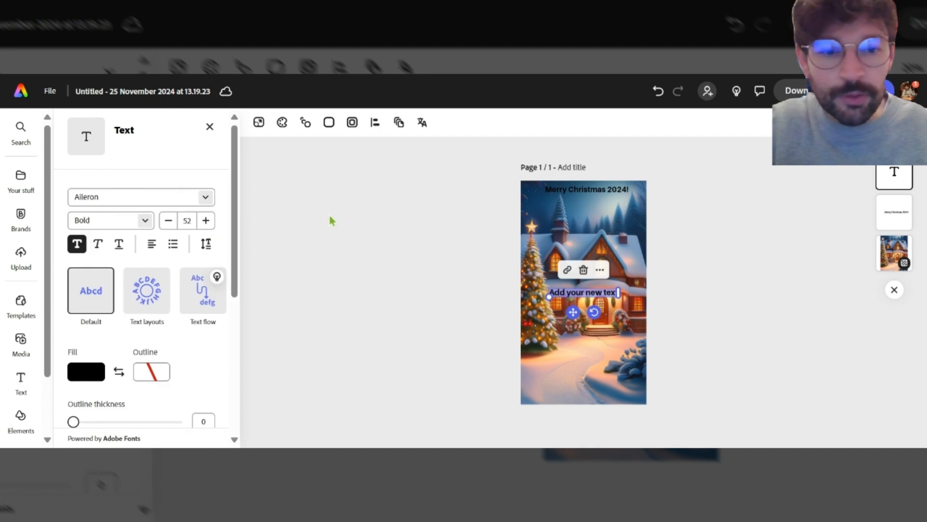
type("Test")
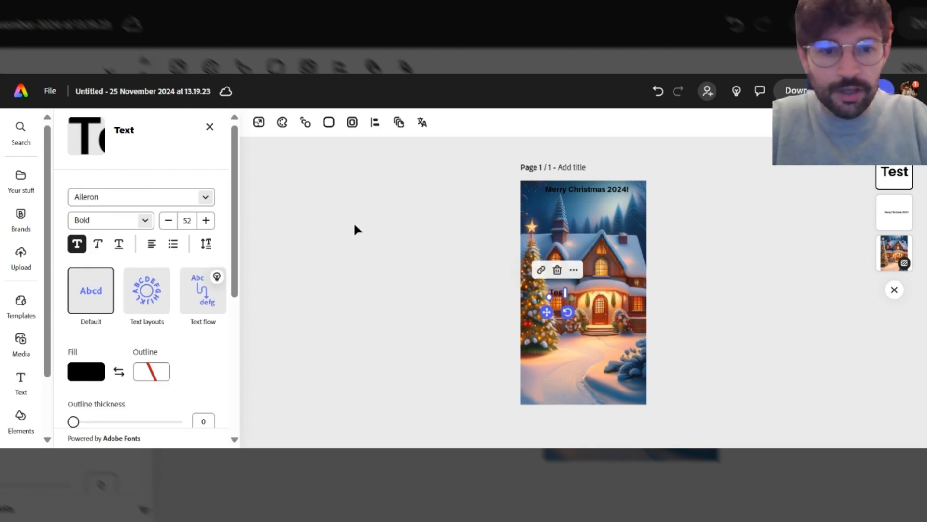
type("ing...")
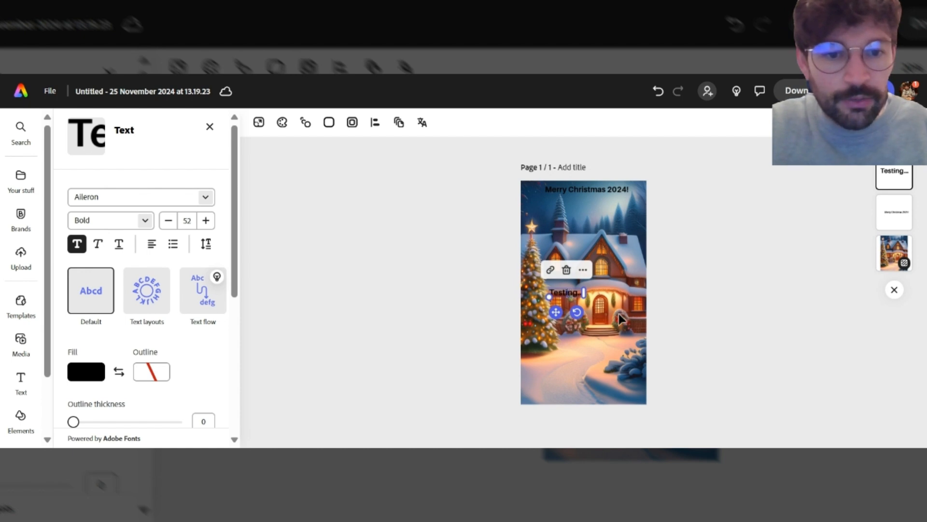
- Move the "Testing..." text down onto the snow below the front door and delete it
left_click_drag(566, 292, 579, 350)
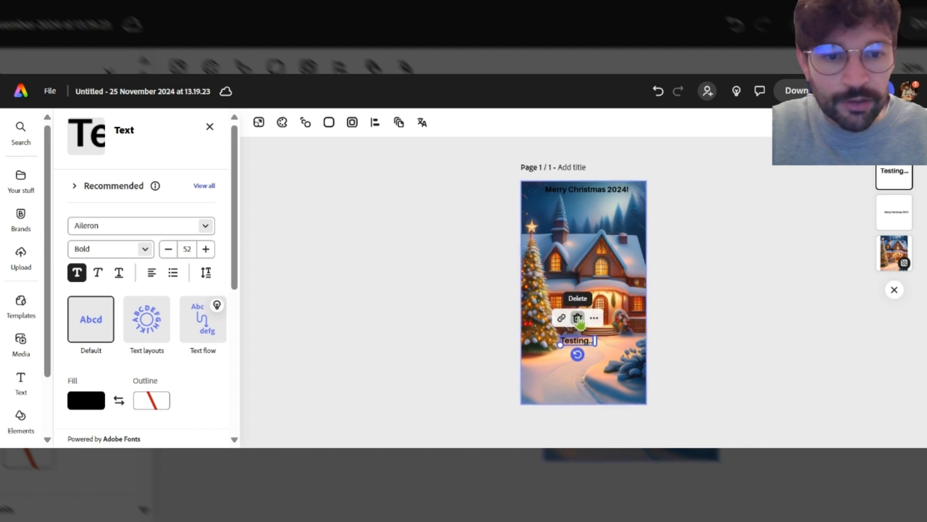
left_click(579, 316)
- Move the "Merry Christmas 2024!" heading slightly down from the page's upper edge
left_click(582, 193)
mouse_move(581, 192)
left_mouse_down()
mouse_move(565, 394)
mouse_move(573, 393)
mouse_move(559, 371)
mouse_move(584, 250)
mouse_move(579, 195)
left_mouse_up()
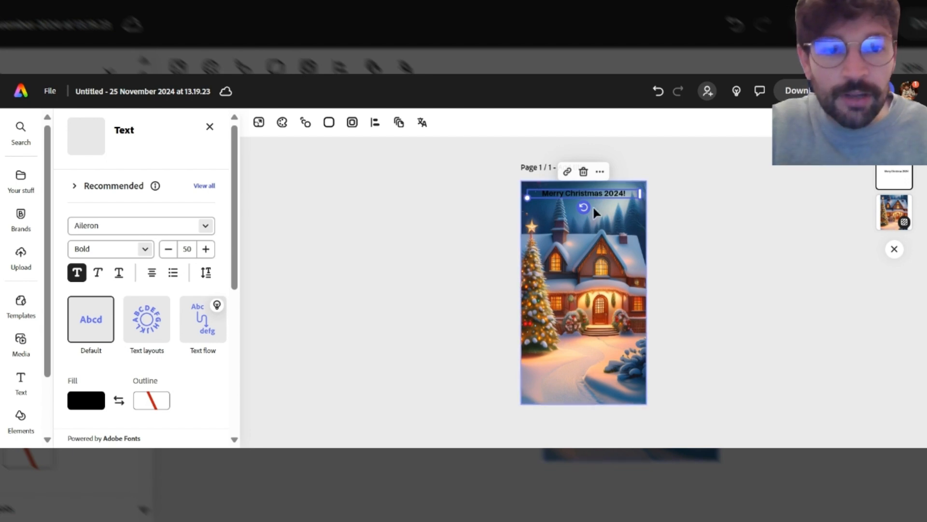
left_click_drag(592, 193, 596, 202)
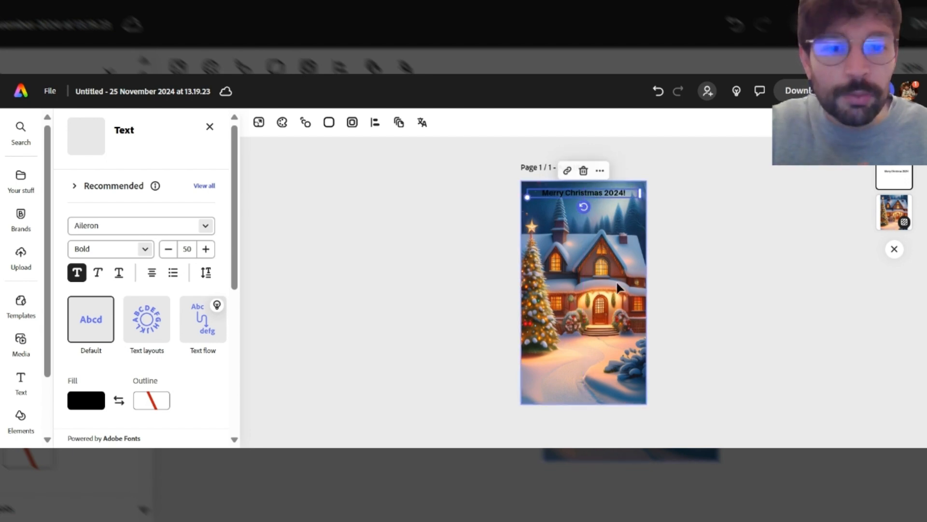
- Select the "Merry Christmas 2024!" wording and show the full list of recommended fonts for it
left_click(593, 195)
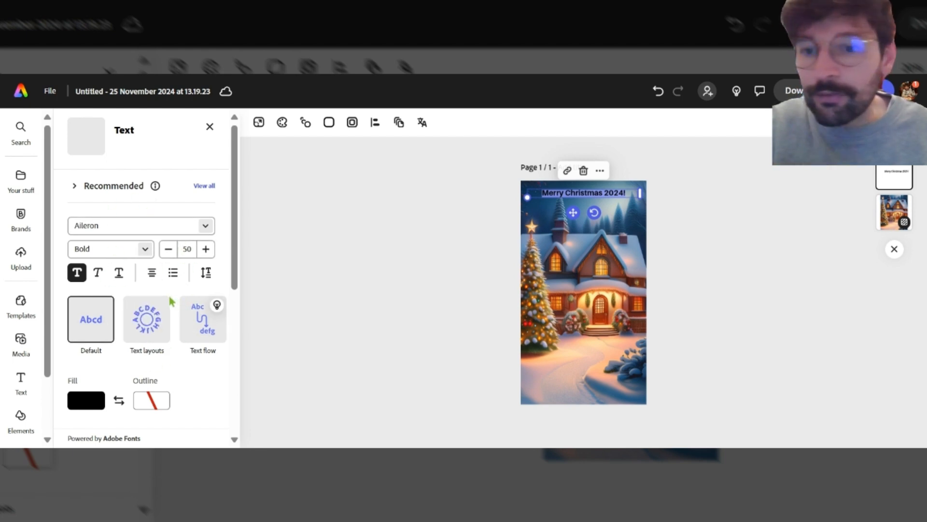
mouse_move(167, 318)
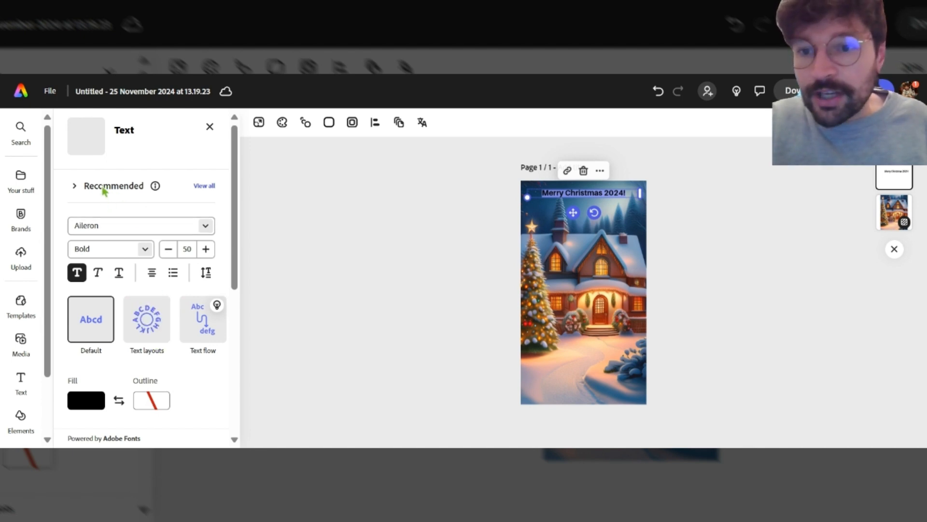
mouse_move(150, 191)
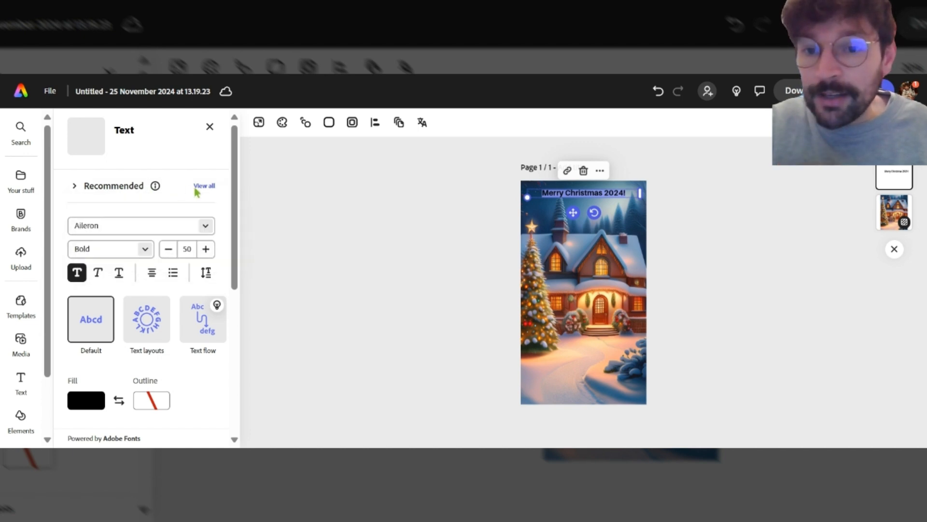
left_click(204, 186)
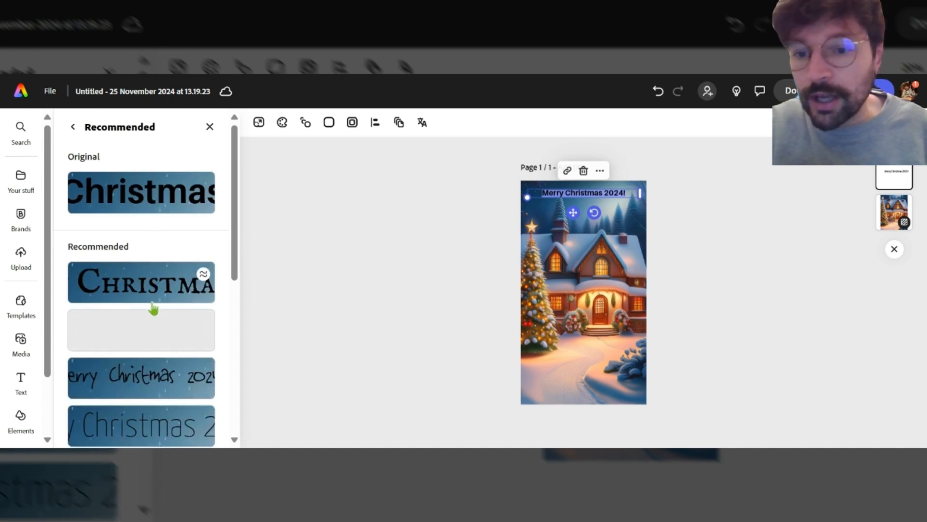
scroll(152, 312, "down", 3)
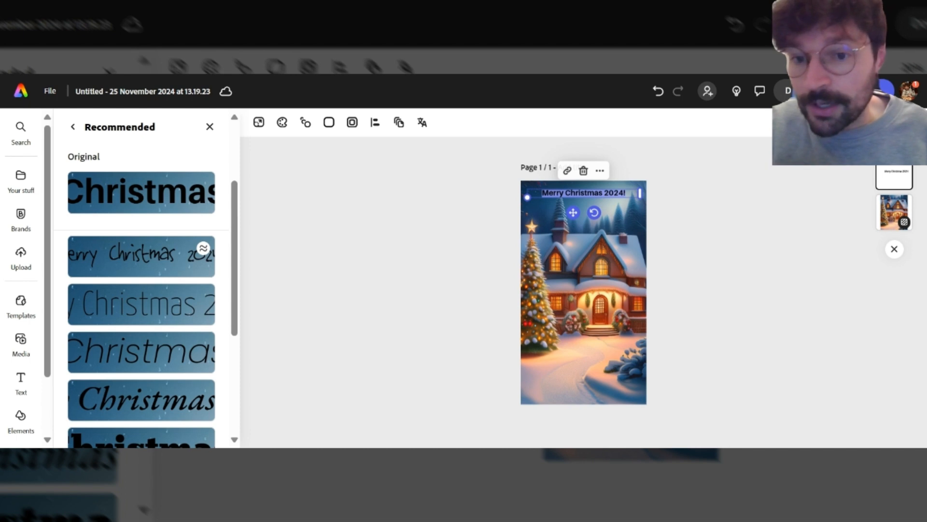
- Try a handwritten, a thin, a light italic and a heavy slab-serif recommended font on the Merry Christmas heading
left_click(140, 265)
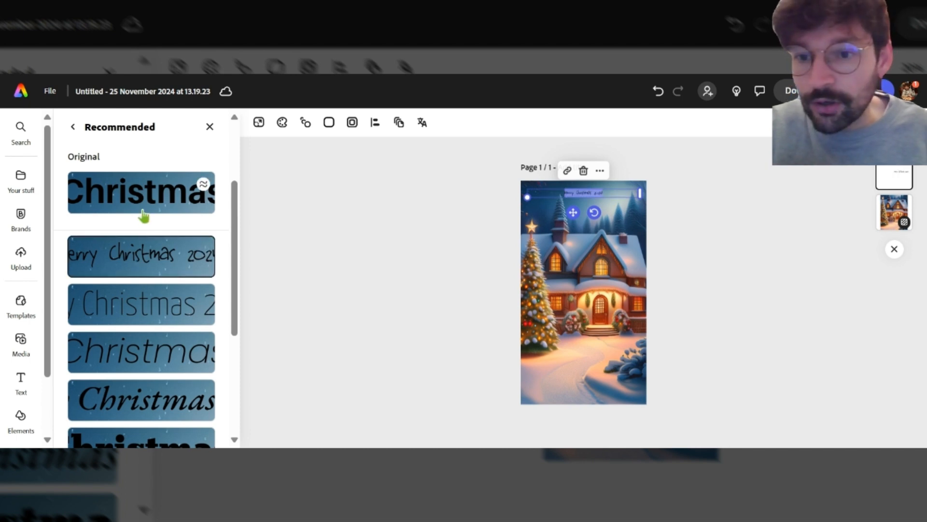
left_click(139, 312)
left_click(143, 340)
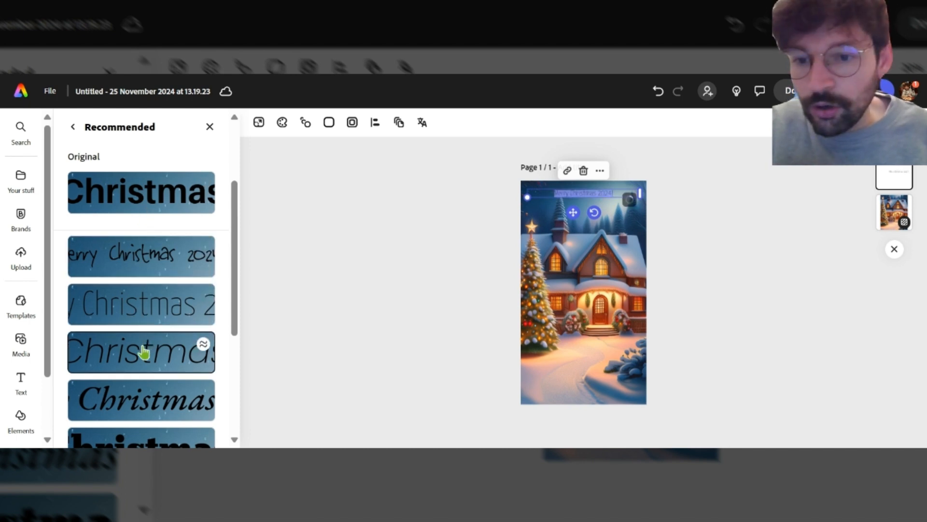
scroll(145, 338, "down", 3)
left_click(150, 327)
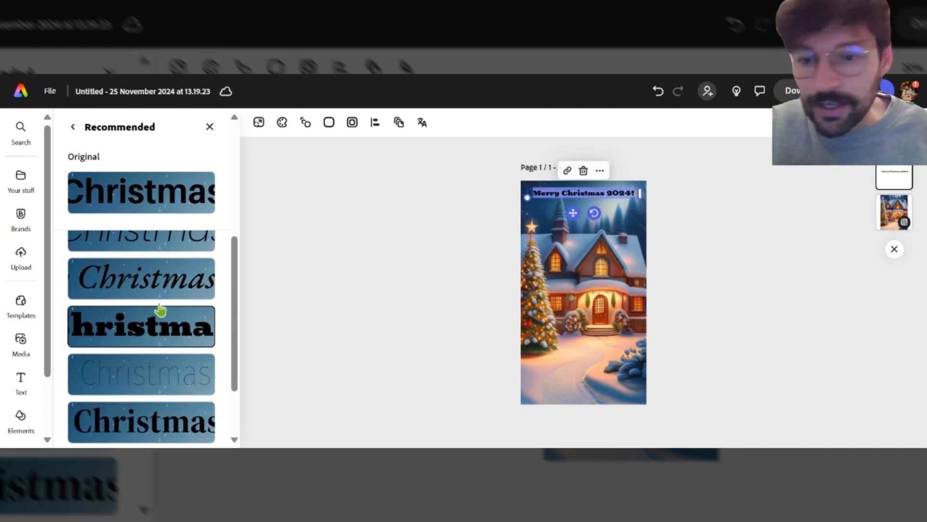
scroll(160, 312, "down", 2)
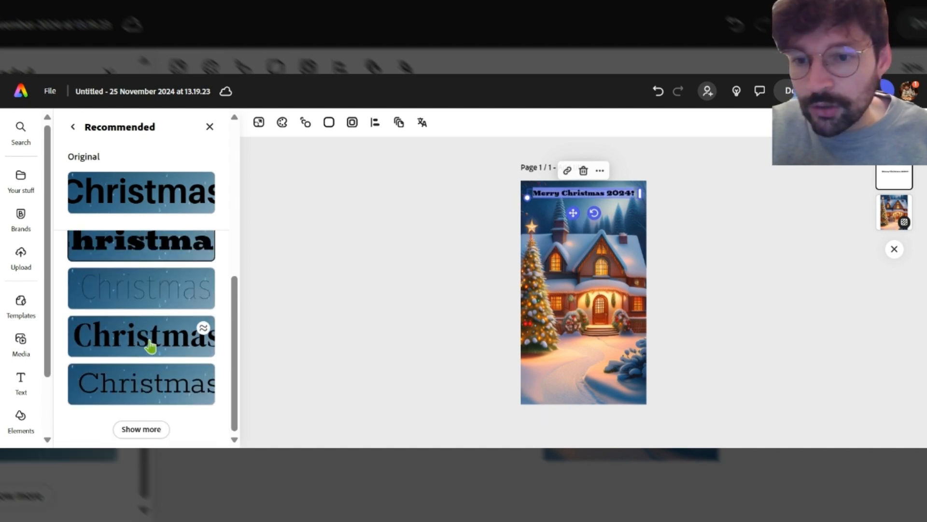
- Show more recommended fonts, apply the small-caps IM FELL DW Pica SC to the heading, and return to the text settings
left_click(148, 432)
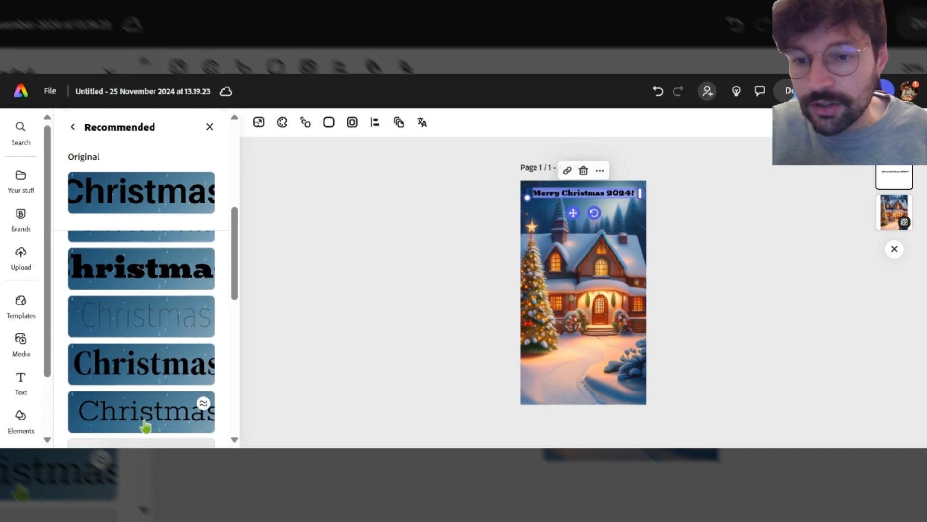
scroll(149, 353, "up", 2)
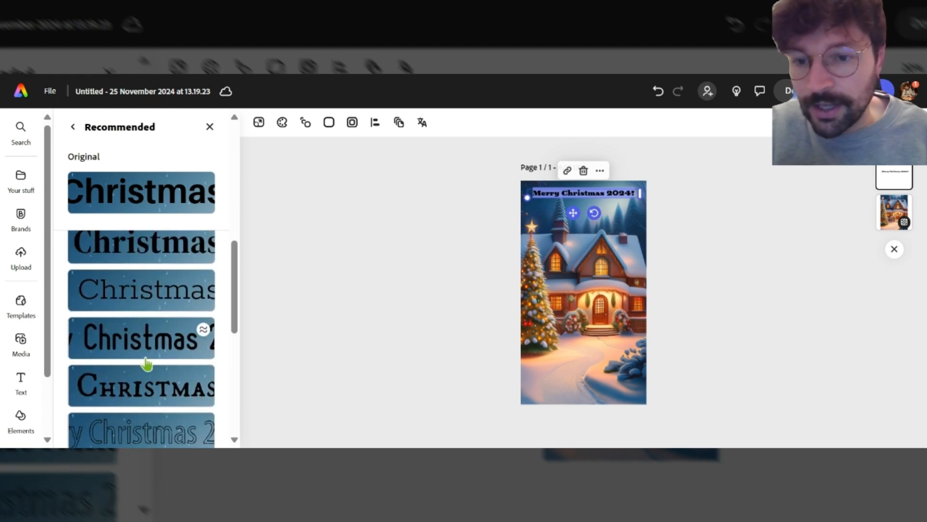
left_click(157, 389)
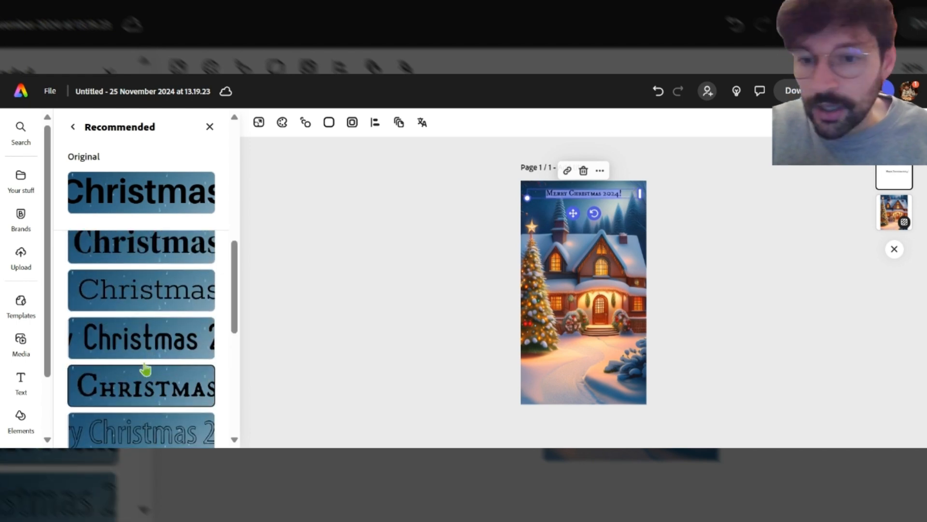
left_click(144, 351)
left_click(147, 392)
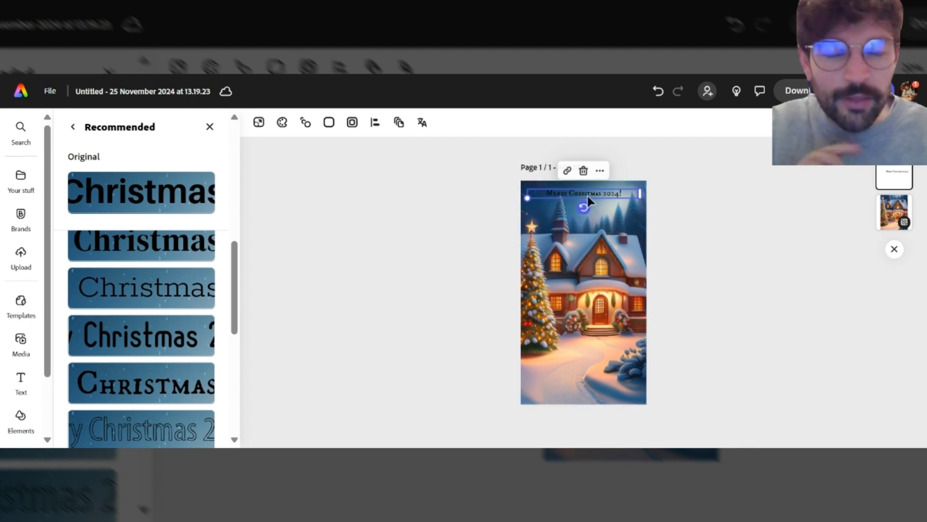
left_click(71, 133)
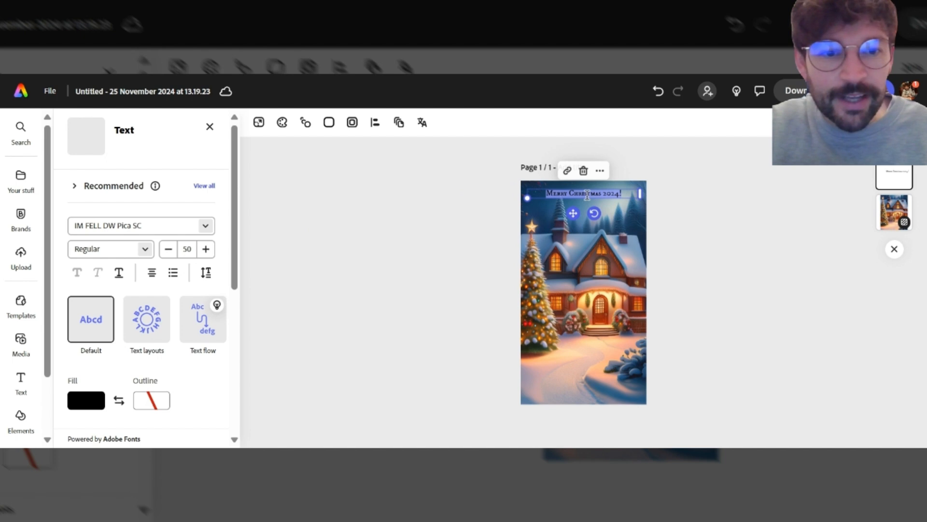
- Try stepping the heading's font size up, back down to 49, and up again to 56
left_click(203, 253)
left_click(203, 253)
left_click(204, 253)
left_click(203, 253)
left_click(203, 253)
left_click(204, 253)
left_click(173, 253)
left_click(168, 249)
left_click(168, 249)
left_click(169, 249)
left_click(168, 249)
left_click(168, 249)
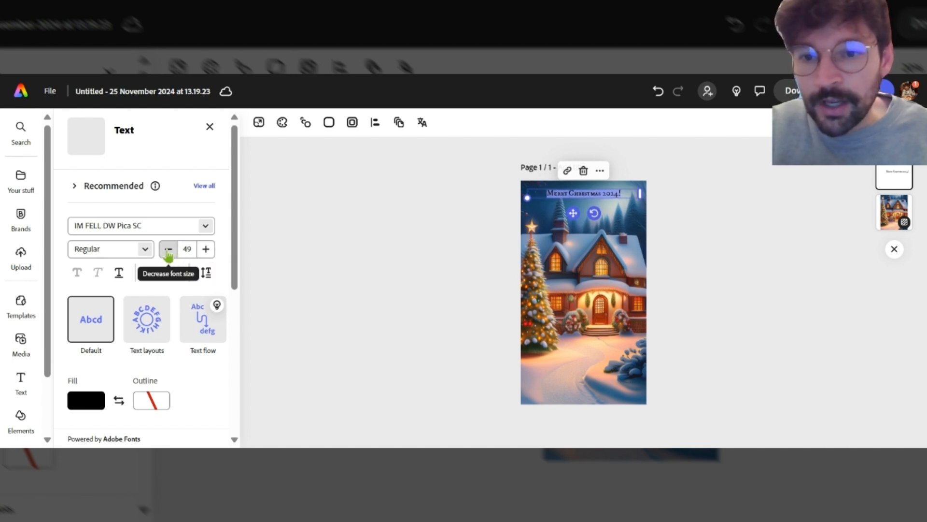
left_click(204, 255)
left_click(204, 255)
left_click(204, 255)
left_click(204, 255)
left_click(204, 255)
left_click(204, 255)
left_click(203, 253)
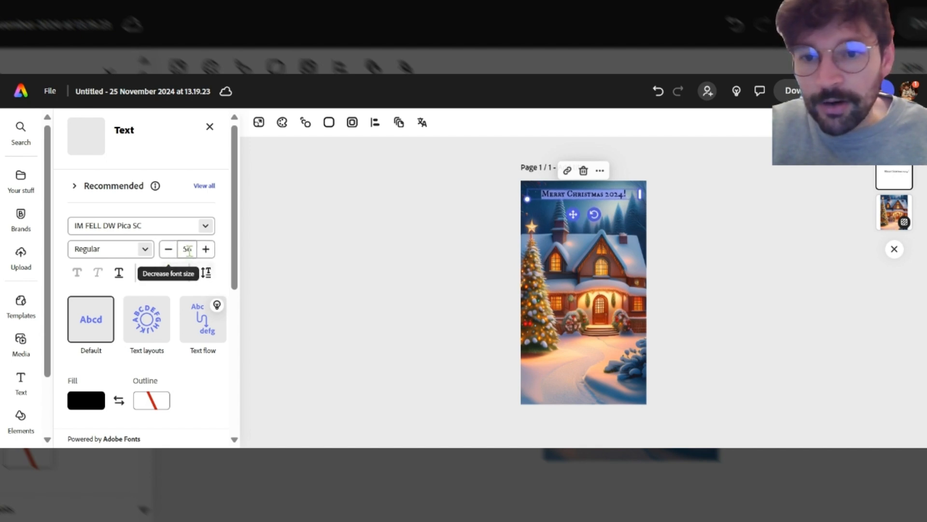
- Set the Merry Christmas heading's font size to 100
left_click(187, 248)
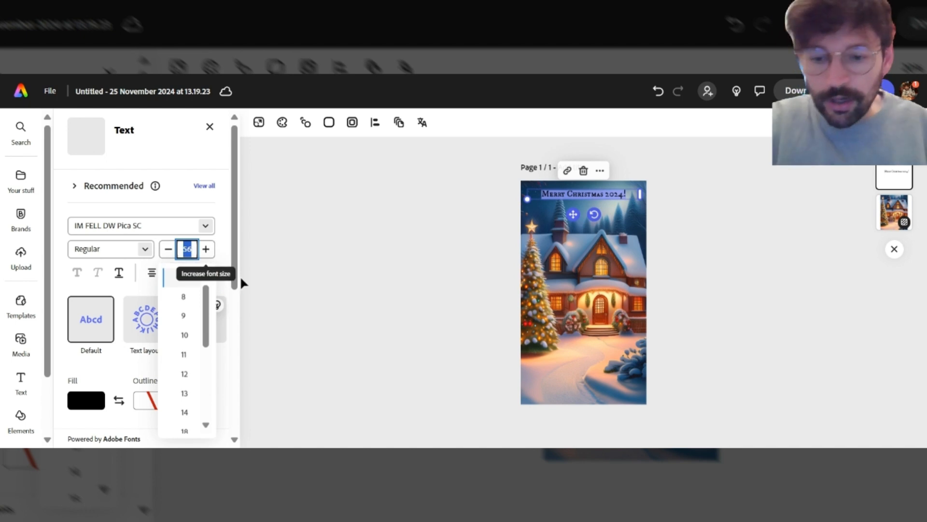
type("100")
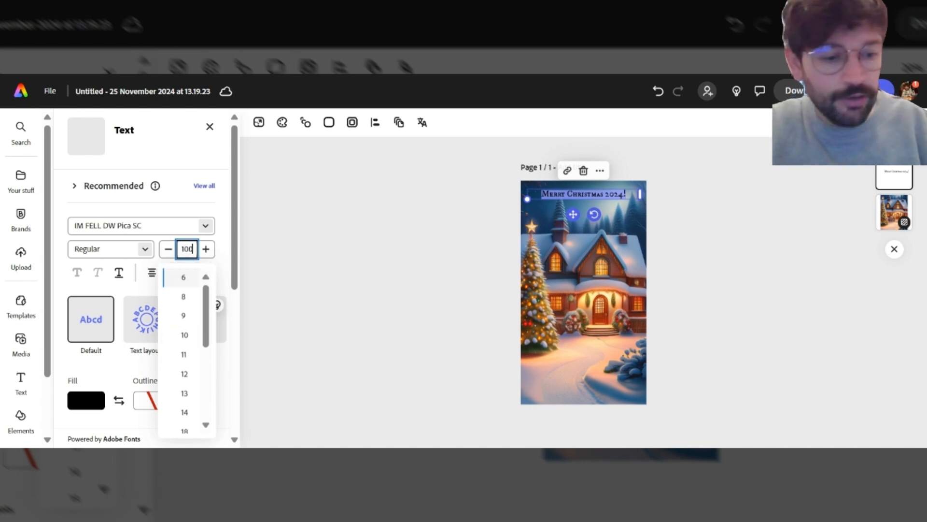
key("Return")
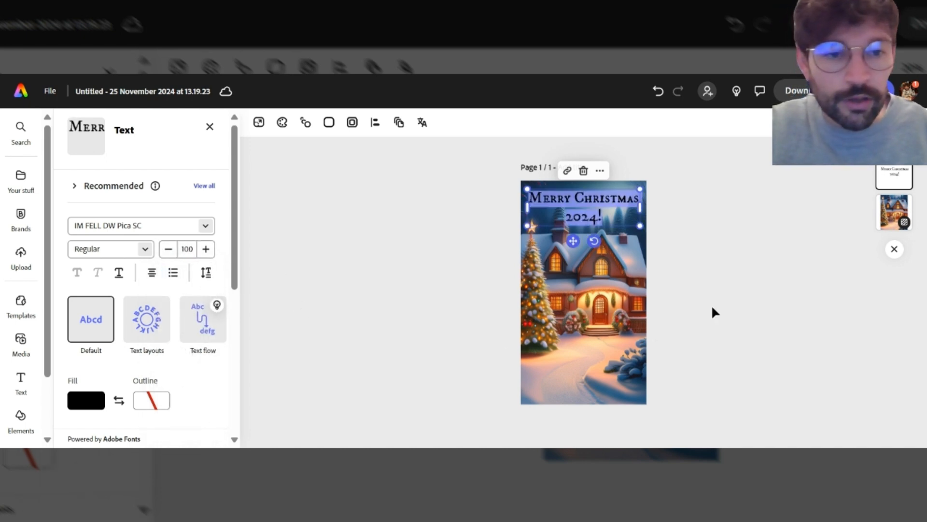
- Select the heading's text, try right and justified alignment on it, and return it to centred
left_click_drag(587, 204, 588, 204)
double_click(588, 214)
left_click(585, 217)
double_click(586, 217)
left_click(586, 216)
triple_click(585, 218)
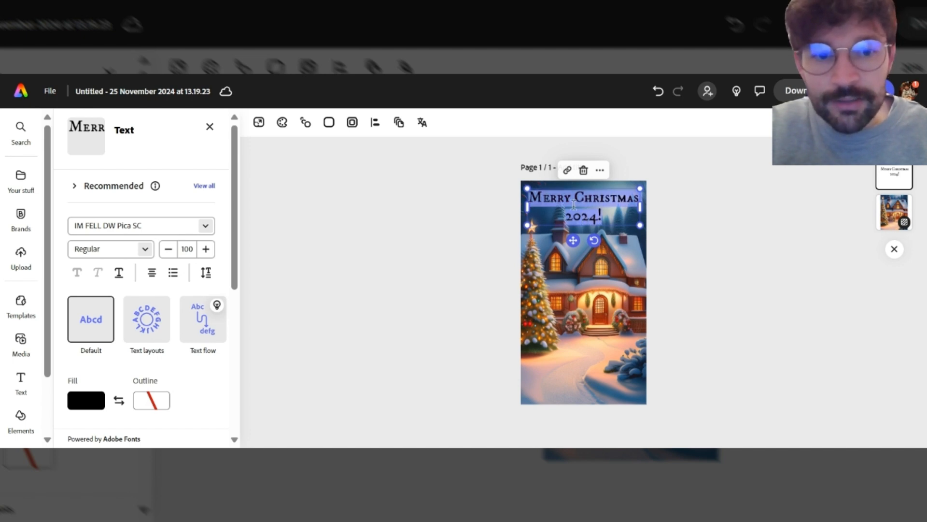
left_click(154, 278)
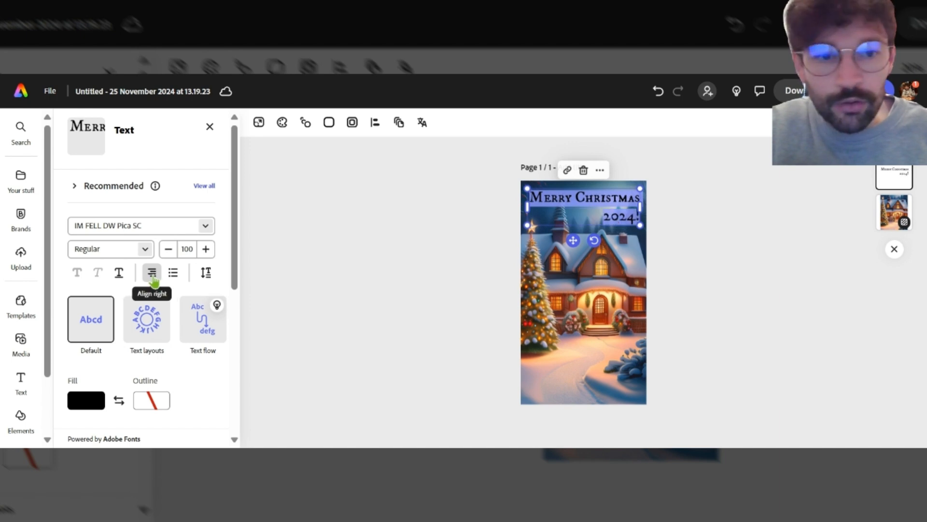
left_click(153, 278)
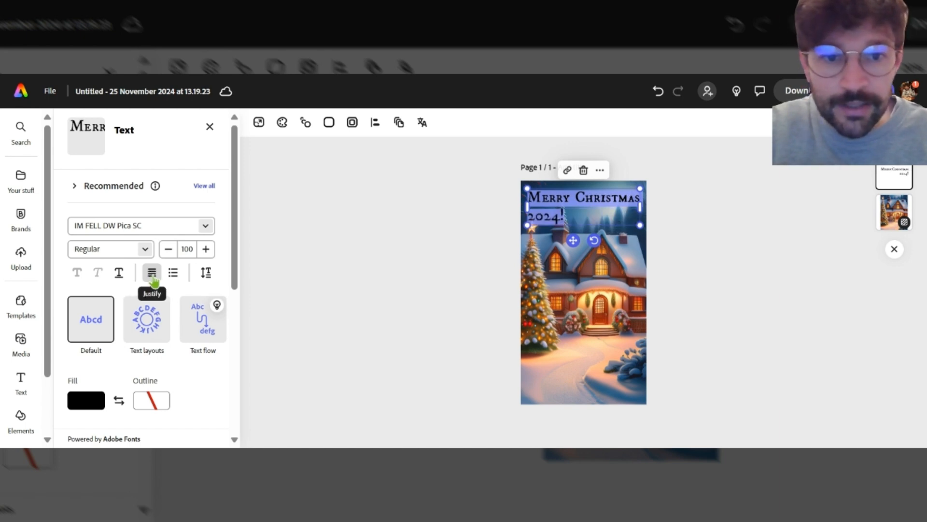
left_click(153, 278)
left_click(155, 279)
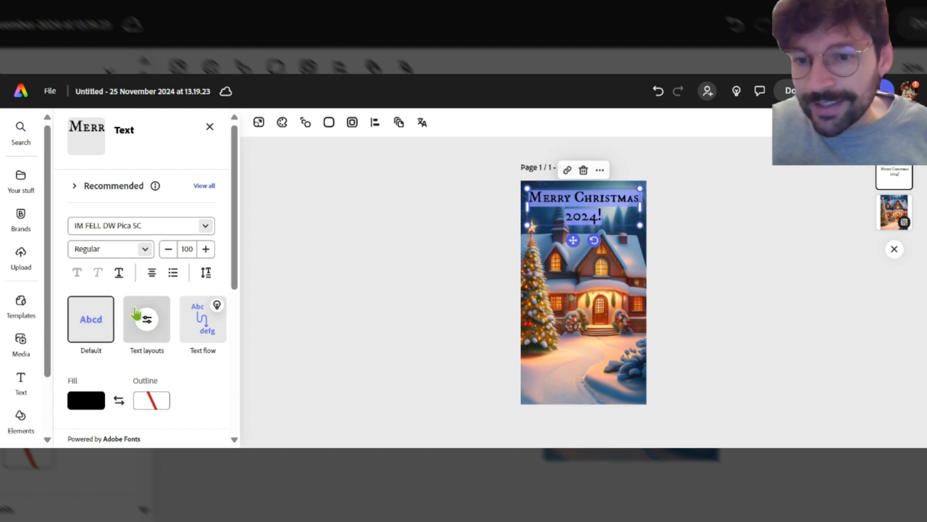
- Try the Dynamic, Circle, Arch and Bow text layouts on the heading, and settle on Dynamic
left_click(148, 322)
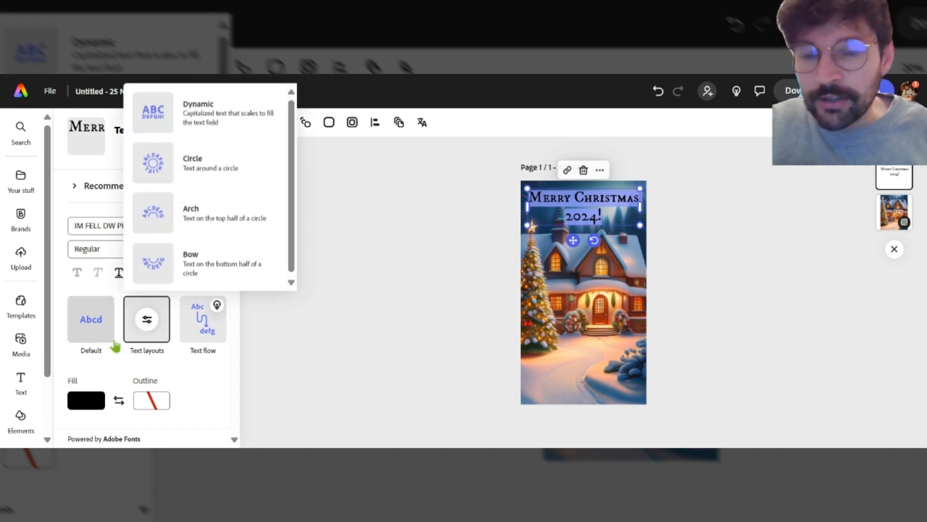
left_click(207, 115)
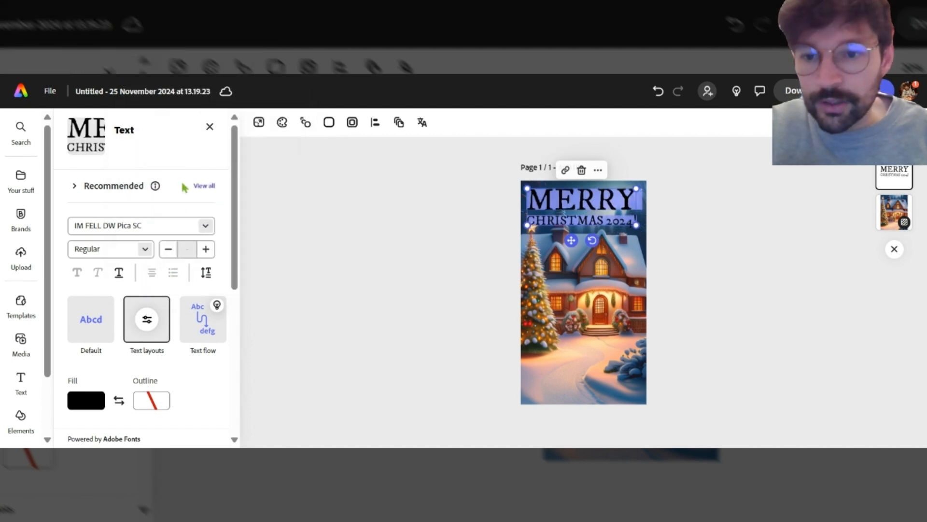
left_click(147, 321)
left_click(213, 174)
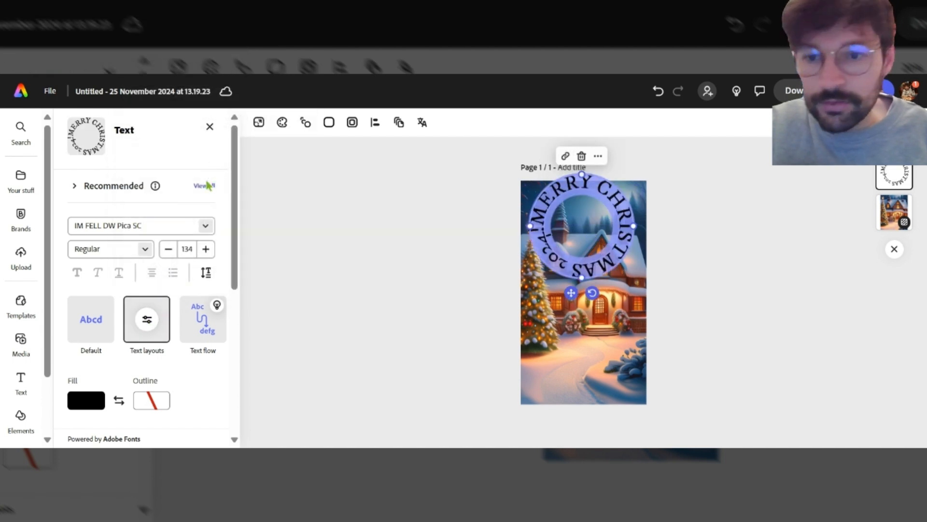
left_click(147, 319)
left_click(213, 216)
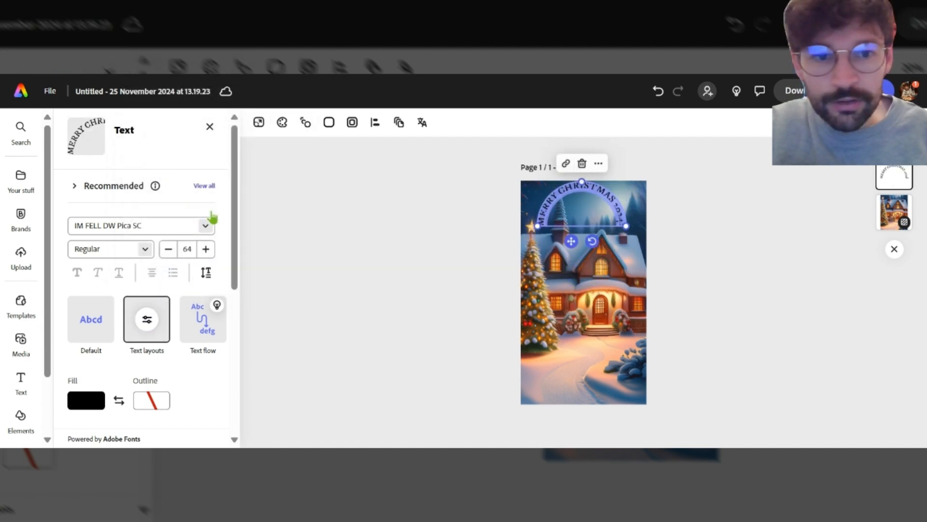
left_click(160, 330)
left_click(209, 270)
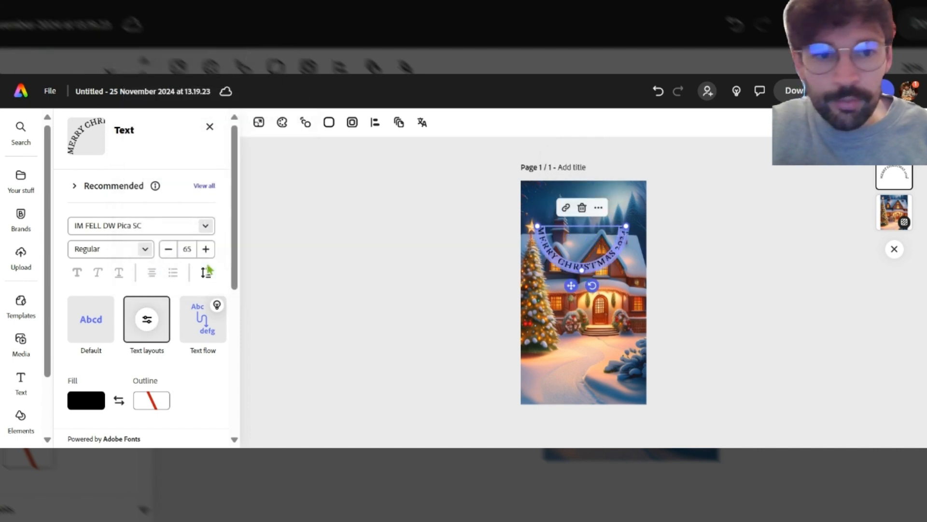
left_click(148, 313)
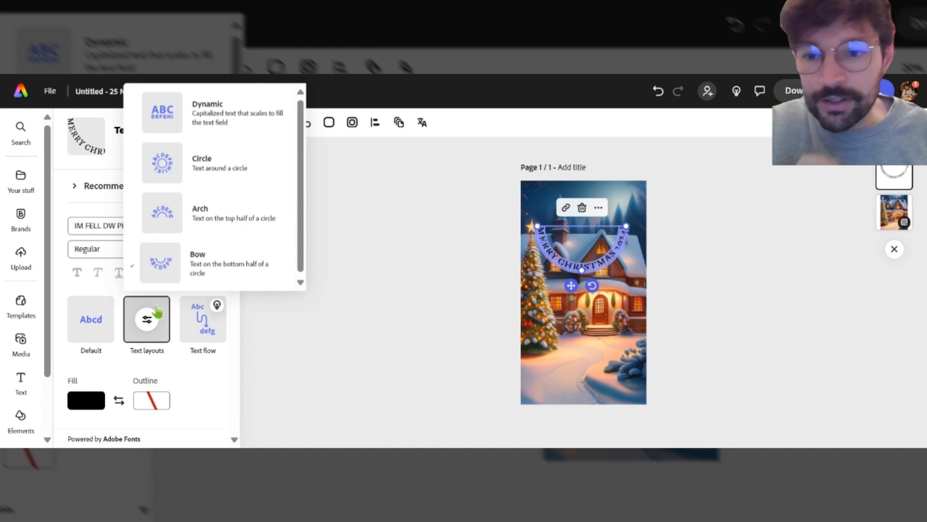
left_click(213, 125)
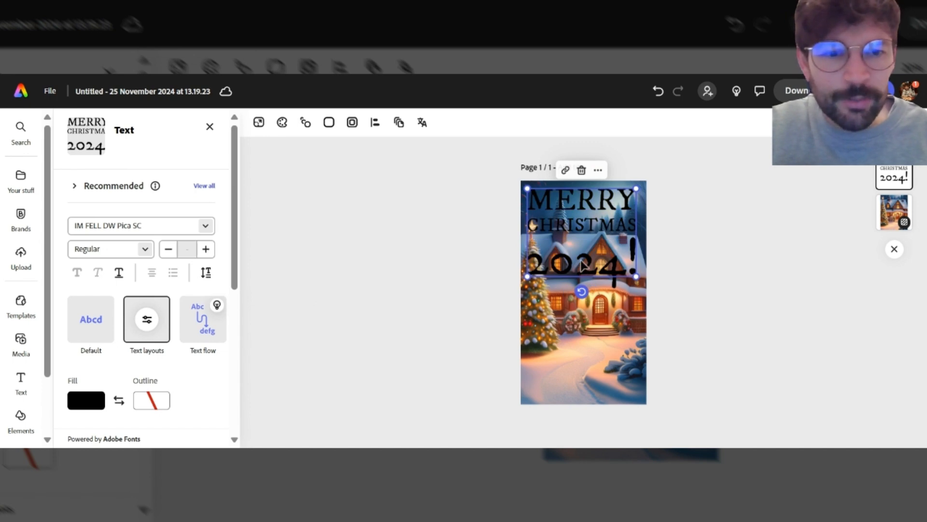
- Reduce the heading's font size by nine increments and move the heading to the centre of the page's upper edge
triple_click(581, 250)
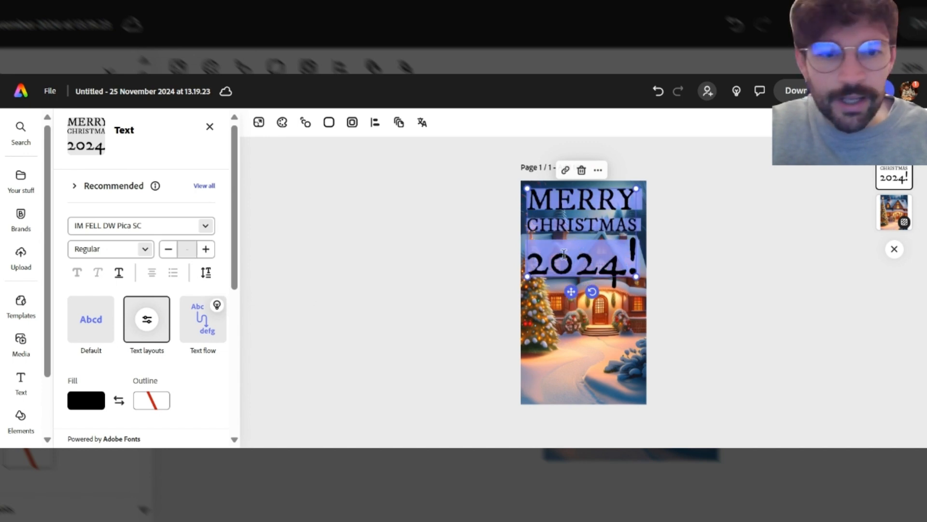
left_click(169, 250)
left_click(169, 250)
left_click(169, 250)
left_click(169, 250)
left_click(169, 250)
left_click(169, 251)
left_click(169, 250)
left_click(168, 250)
left_click(168, 250)
left_click(604, 230)
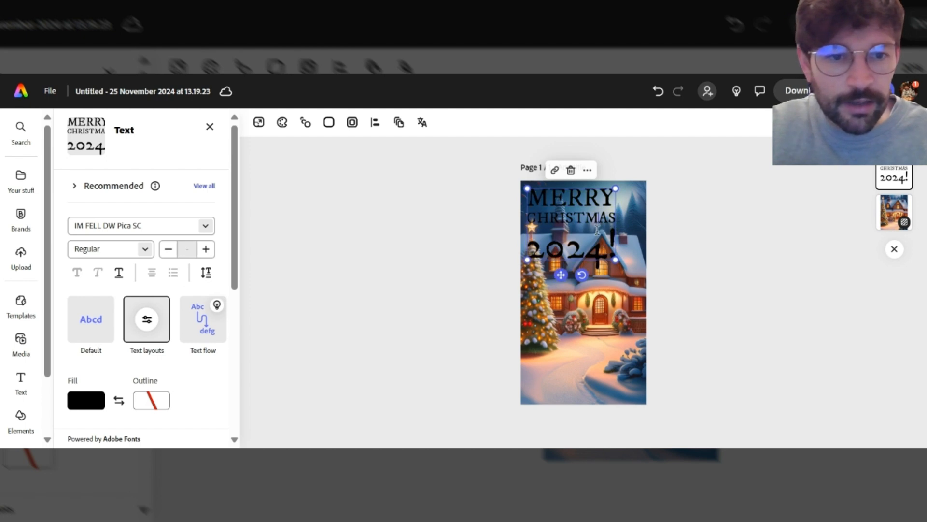
left_click_drag(586, 225, 583, 224)
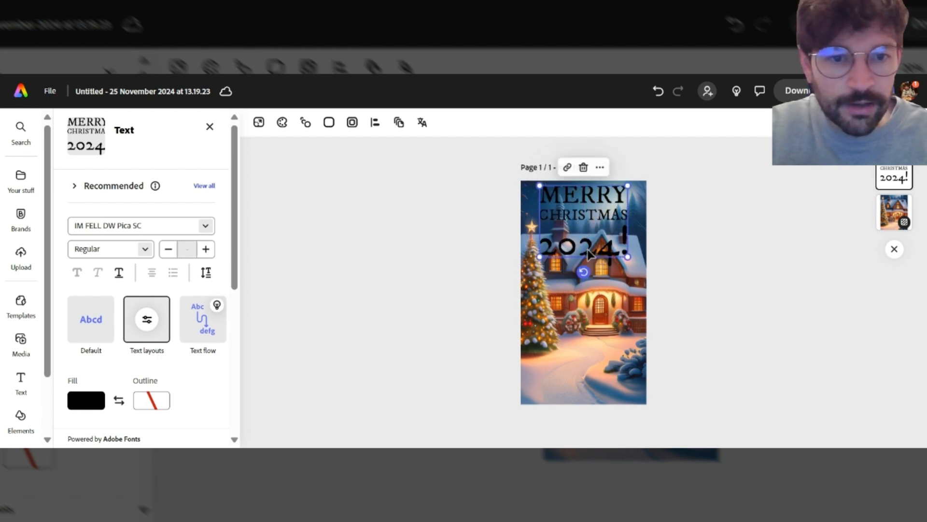
- Shrink the heading further to about half the page width and place it in the upper-right corner of the page
double_click(584, 252)
left_click(166, 249)
left_click(167, 249)
left_click(166, 249)
left_click(167, 249)
left_click(166, 249)
left_click(166, 251)
left_click(588, 234)
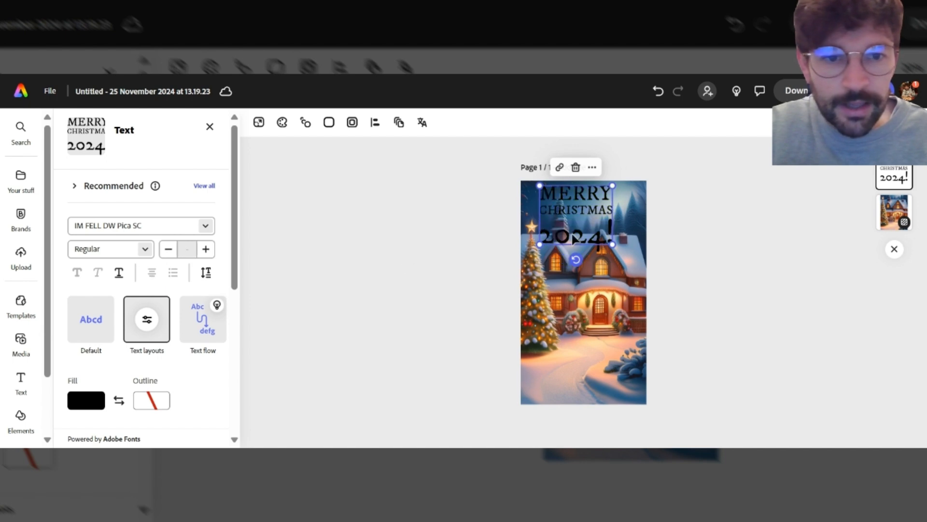
mouse_move(616, 245)
left_mouse_down()
mouse_move(605, 238)
mouse_move(638, 262)
mouse_move(596, 228)
mouse_move(618, 244)
mouse_move(613, 240)
left_mouse_up()
left_click_drag(584, 212, 621, 213)
left_click(710, 302)
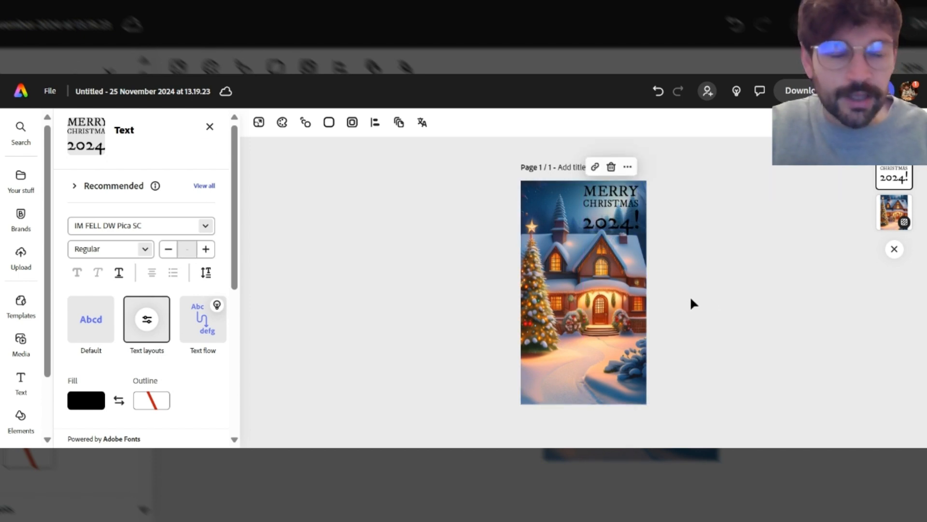
- Delete the exclamation mark after 2024 in the heading
left_click(625, 224)
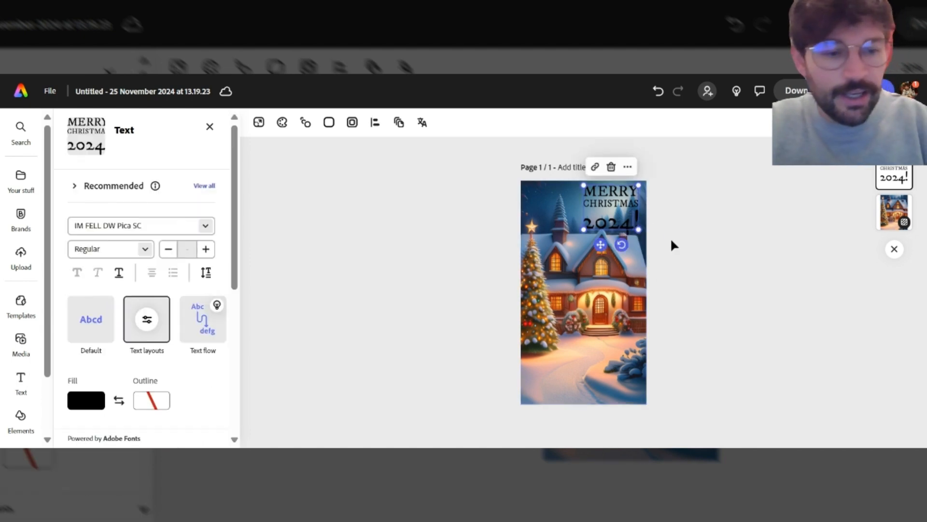
key("BackSpace")
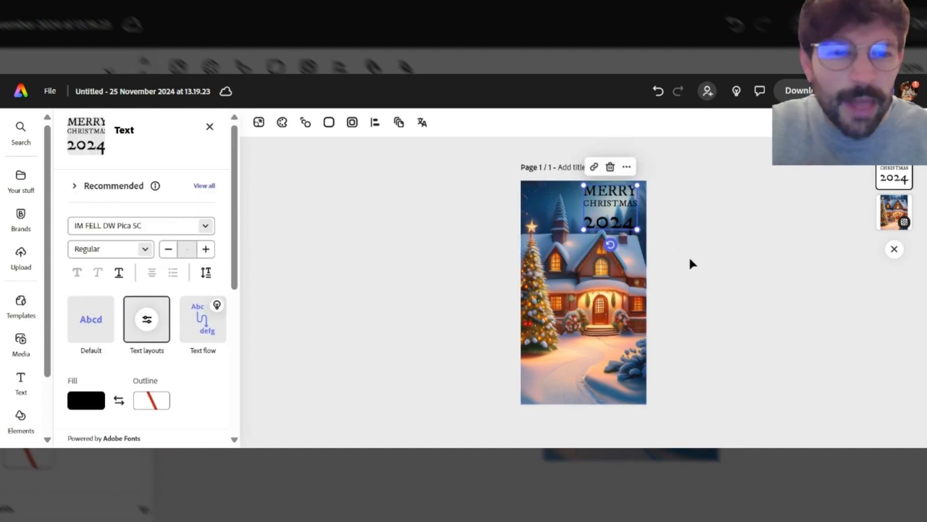
- Fill the heading's text with the medium orange-red colour from the extended swatches
double_click(622, 219)
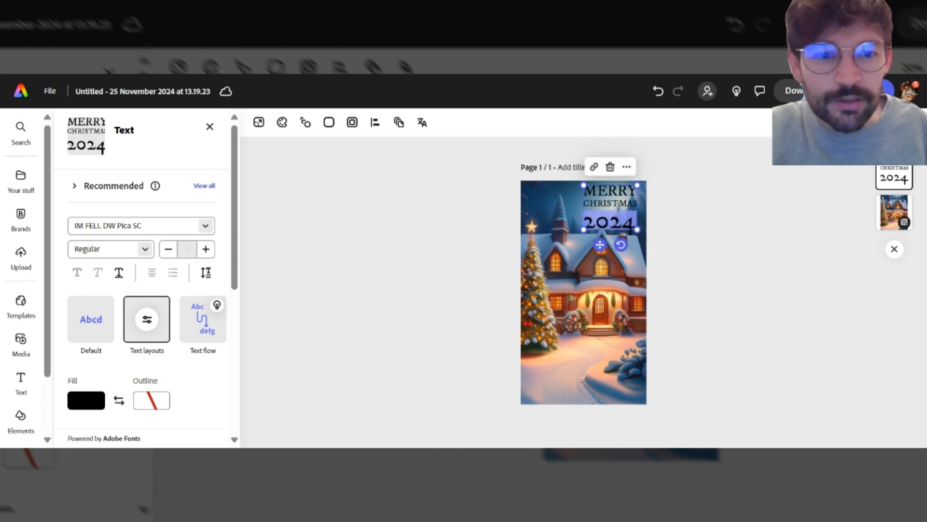
scroll(155, 267, "down", 3)
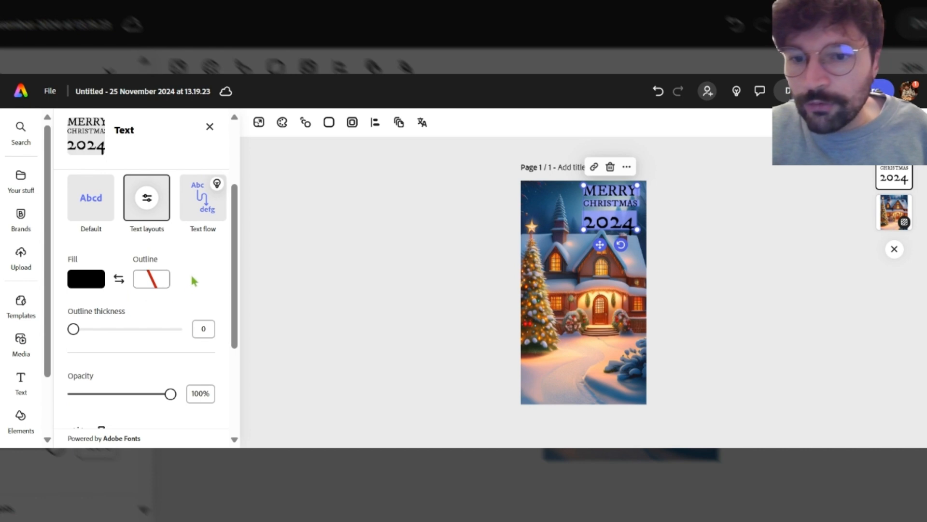
left_click(89, 284)
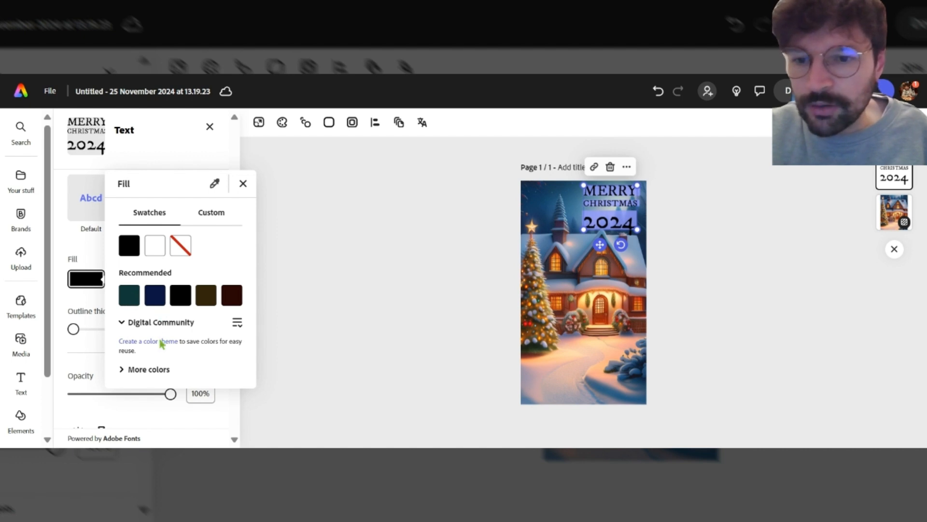
left_click(153, 379)
scroll(186, 331, "down", 5)
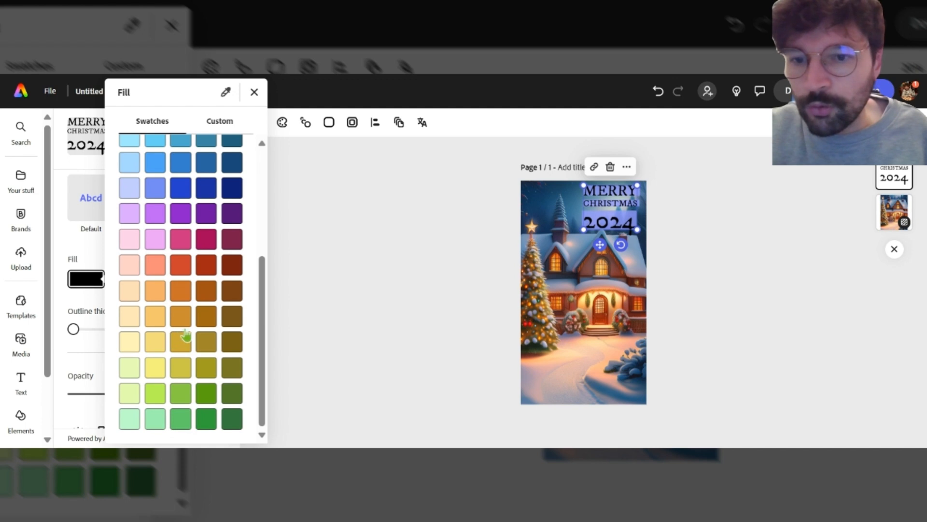
left_click(182, 271)
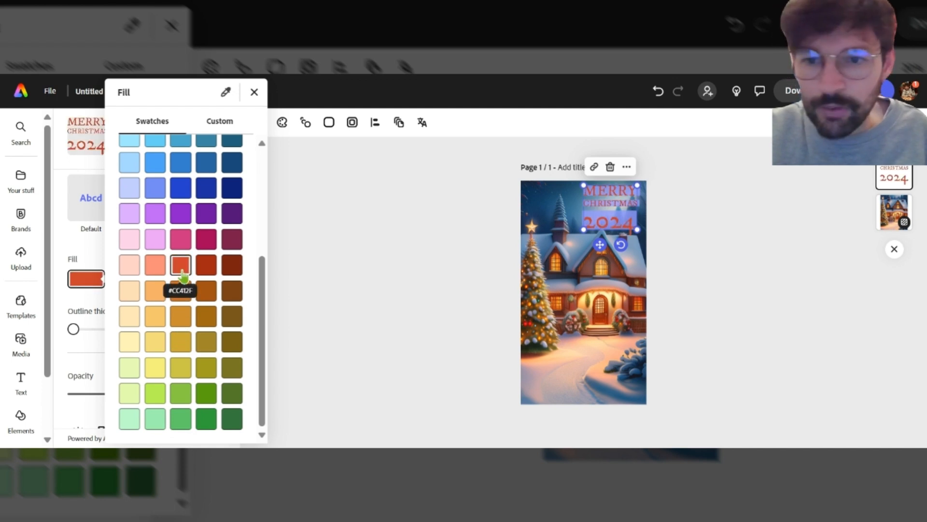
left_click(318, 271)
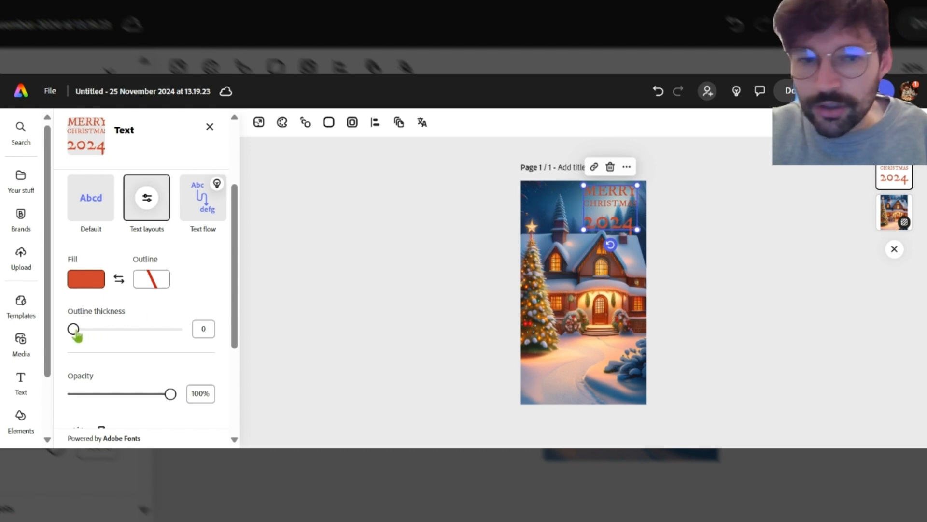
- Give the heading a white outline with a thickness of 30
left_click_drag(75, 333, 105, 334)
left_click(326, 275)
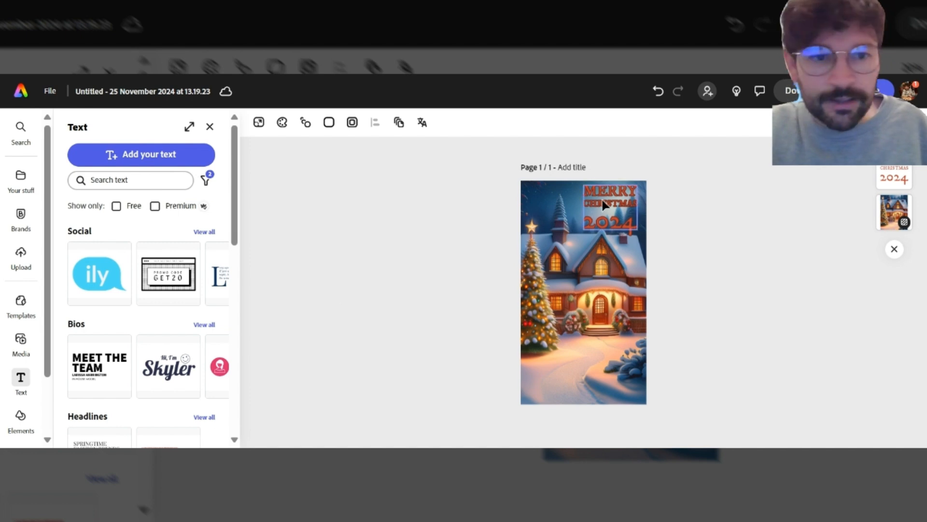
left_click(610, 213)
scroll(151, 266, "down", 3)
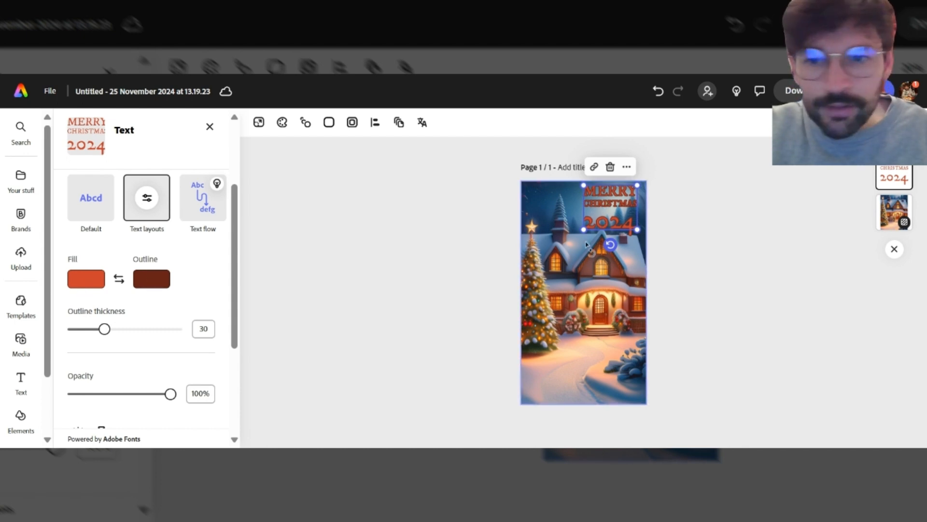
left_click(161, 282)
left_click(220, 252)
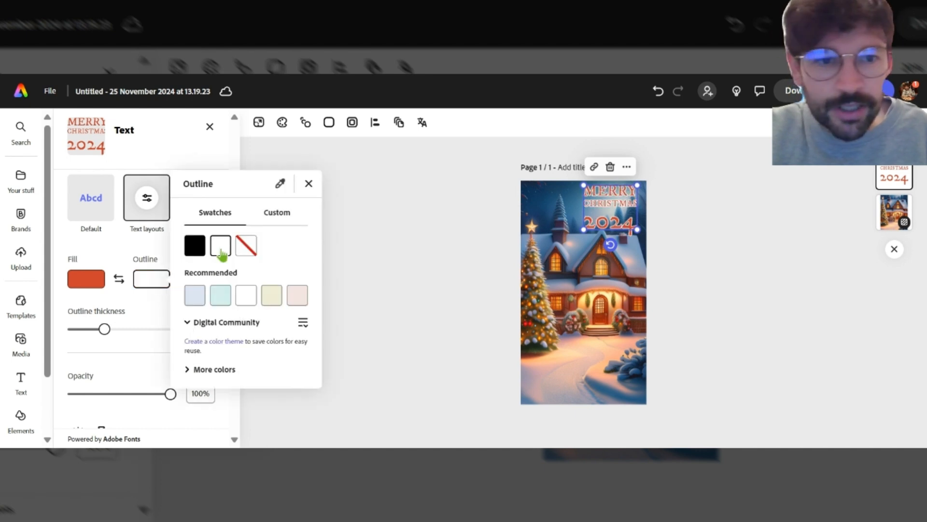
left_click(406, 268)
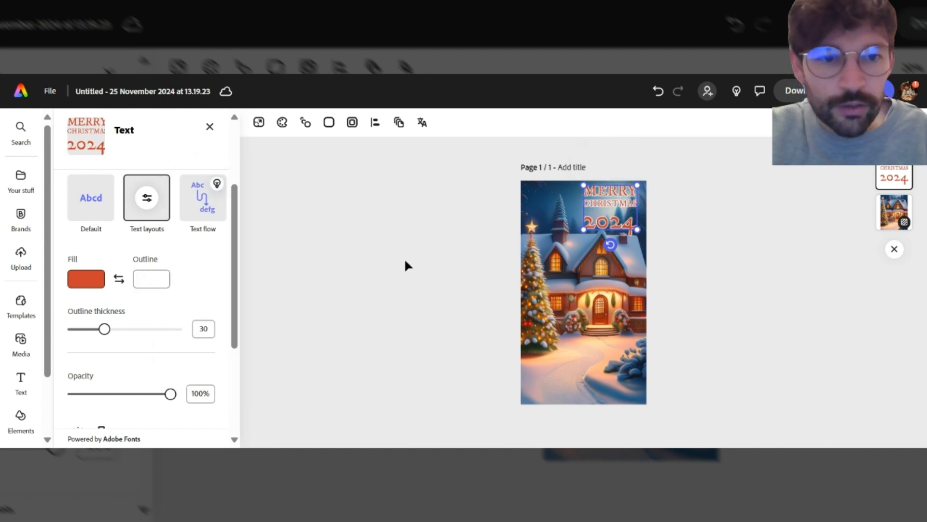
left_click(404, 257)
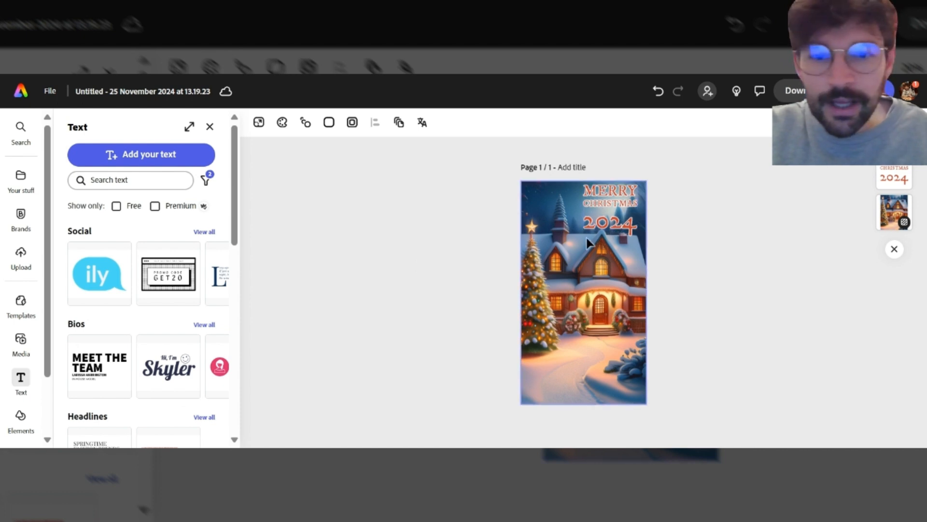
left_click(611, 224)
scroll(167, 361, "down", 3)
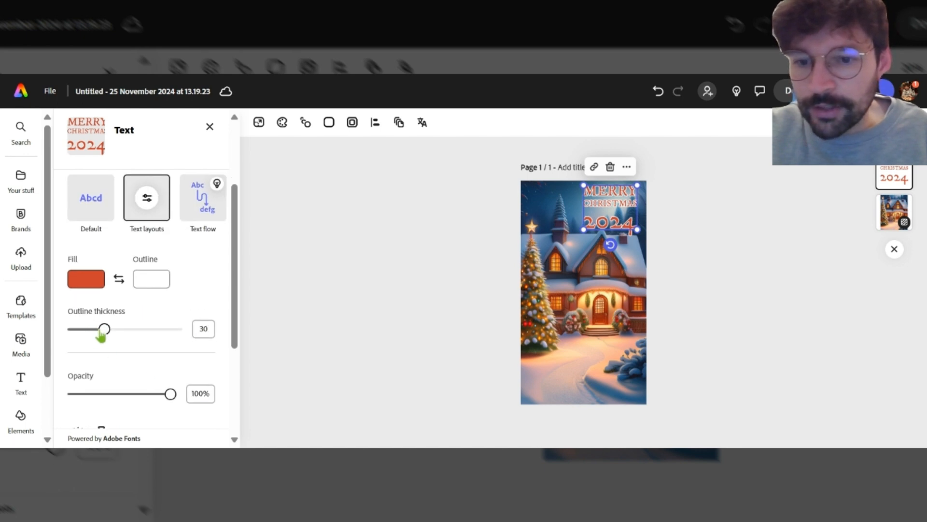
scroll(138, 339, "down", 2)
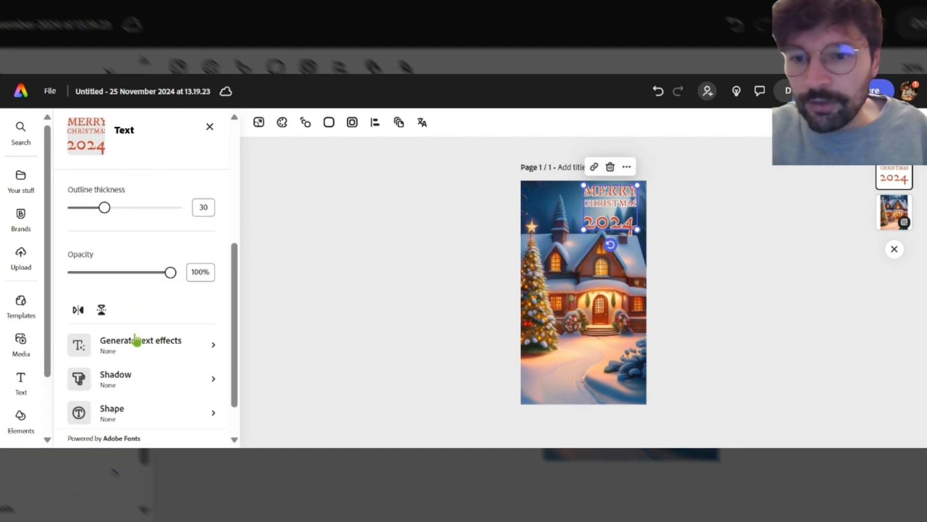
scroll(162, 311, "up", 3)
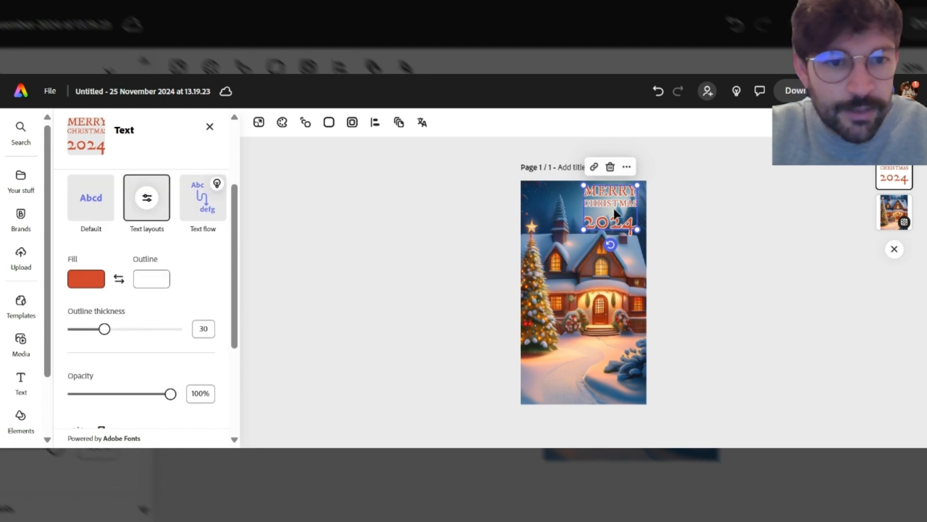
left_click(700, 259)
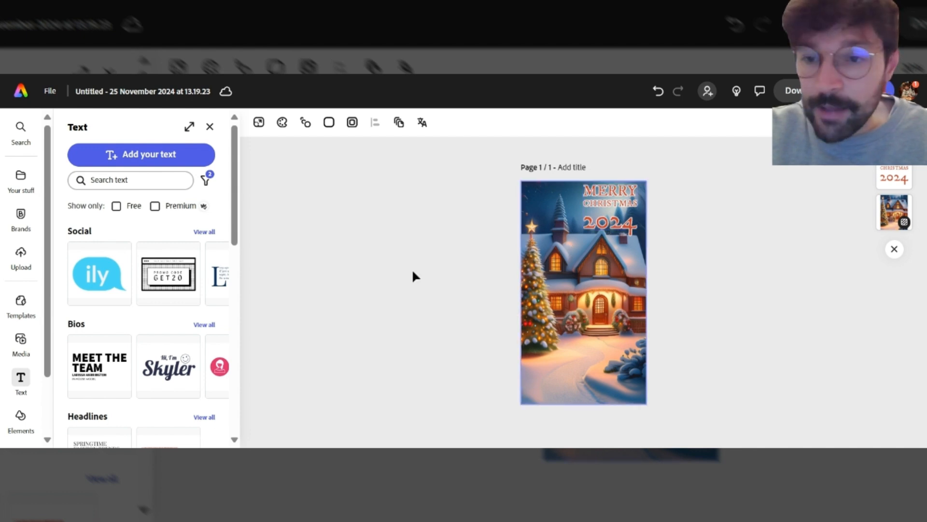
- Add a new text box to the page, and delete it
left_click(136, 161)
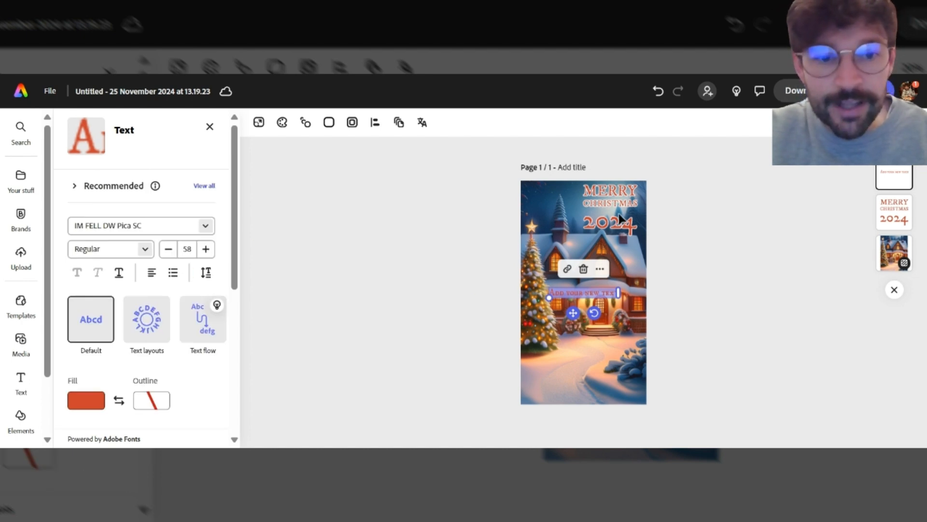
left_click(583, 272)
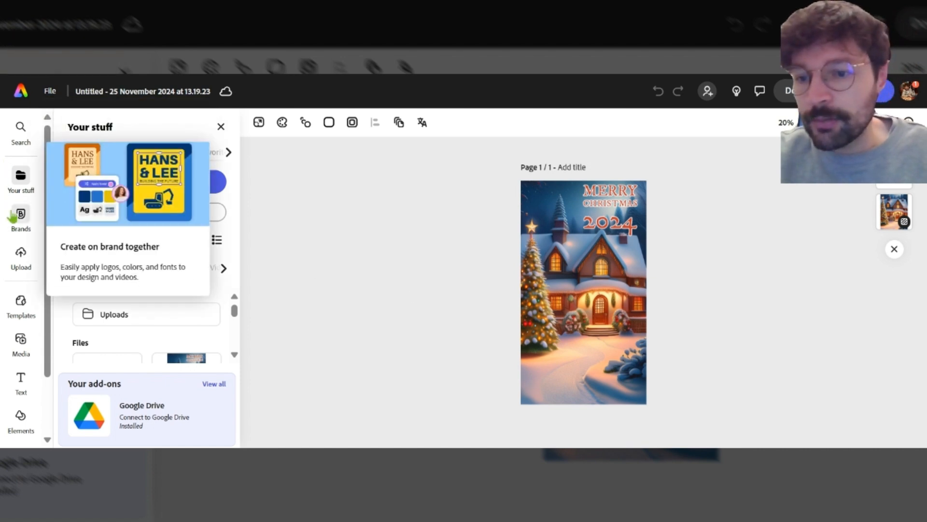
- Start an animated character from the audio media and choose the snowman Bluster from the Wintertime category
left_click(19, 347)
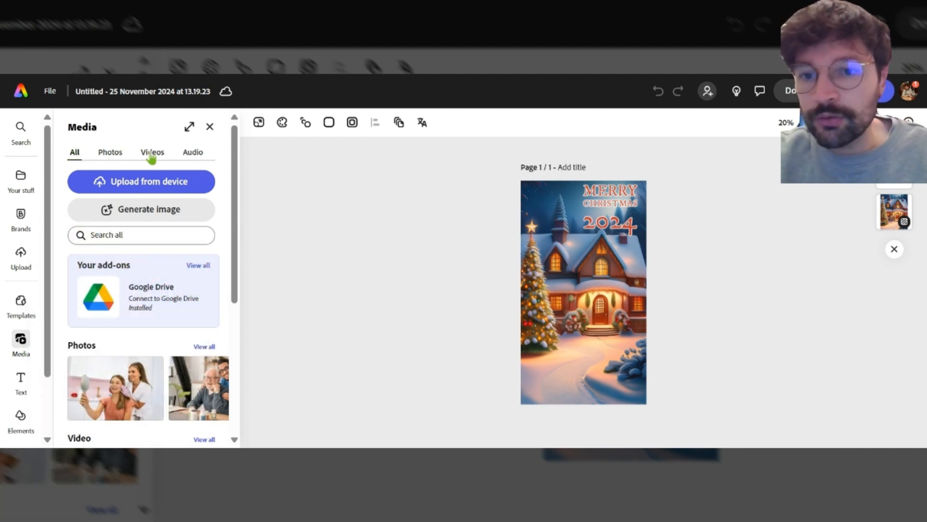
left_click(194, 153)
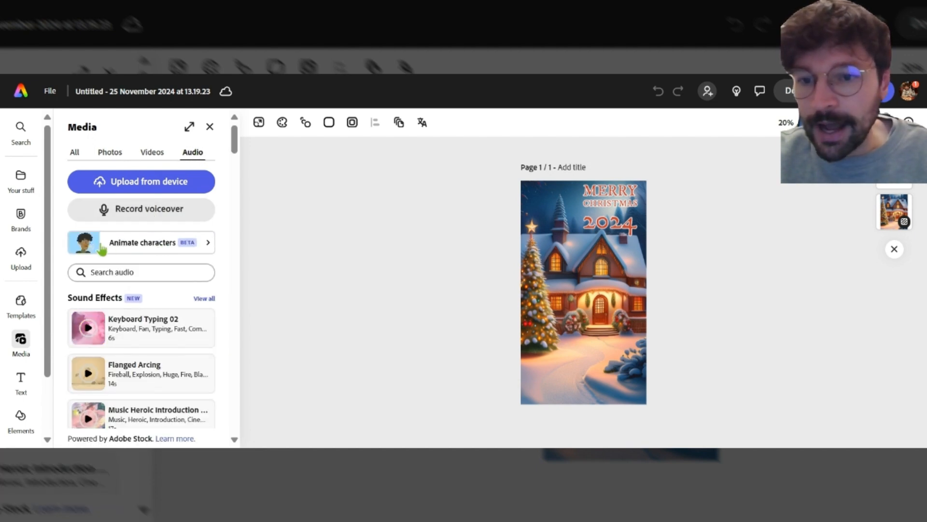
left_click(128, 249)
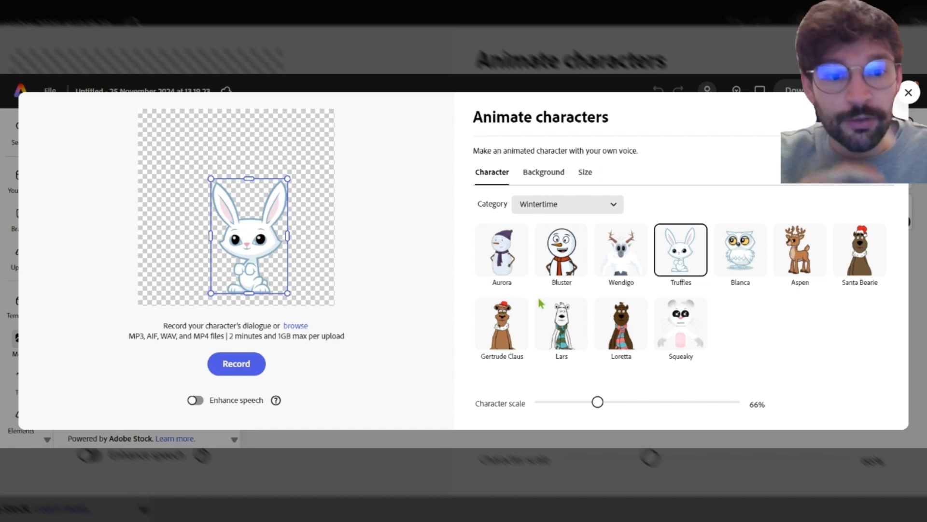
left_click(555, 208)
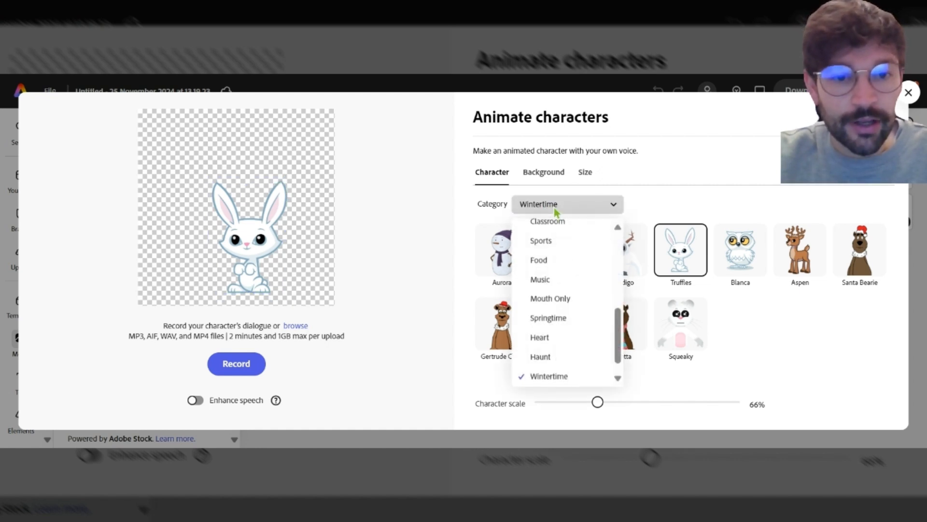
scroll(570, 323, "up", 1)
left_click(569, 322)
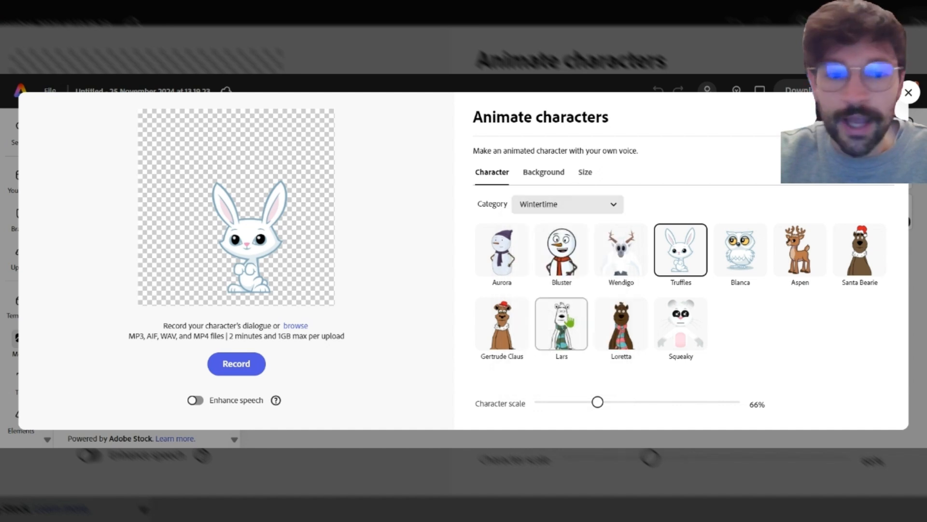
left_click(584, 211)
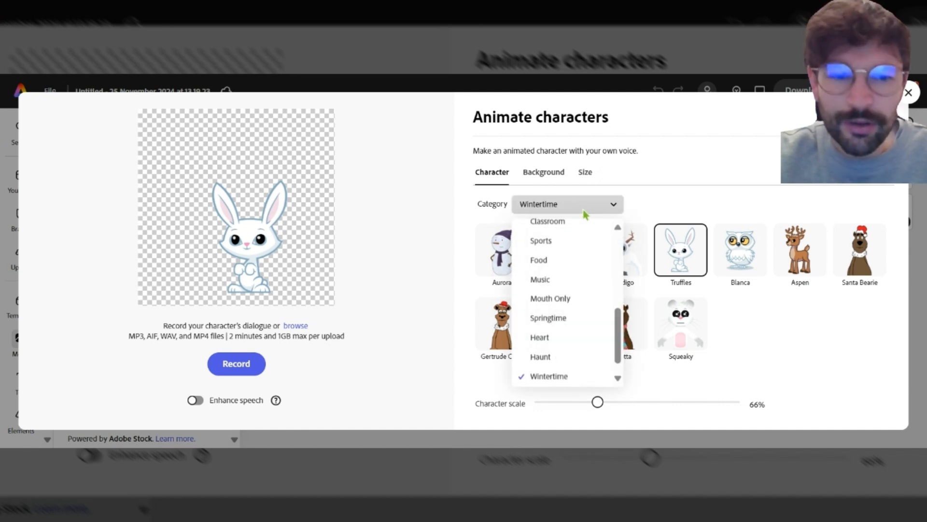
left_click(571, 380)
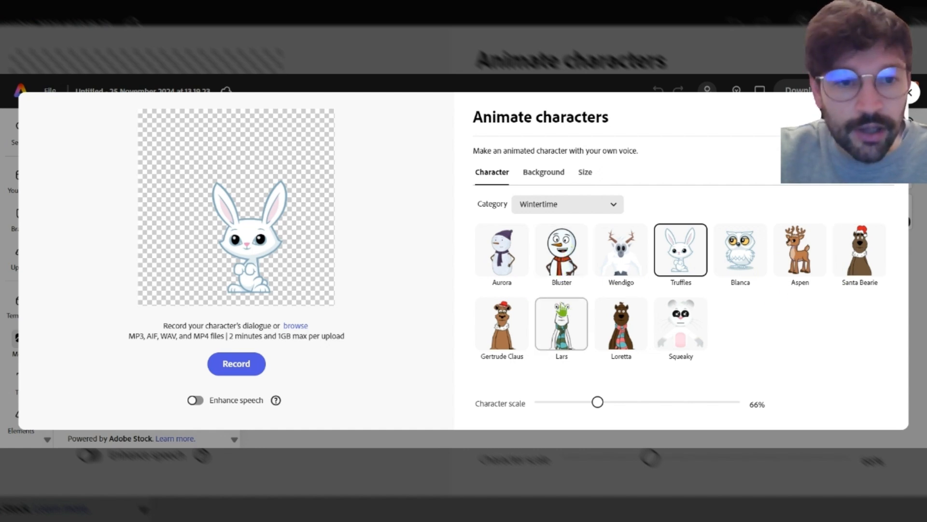
left_click(561, 259)
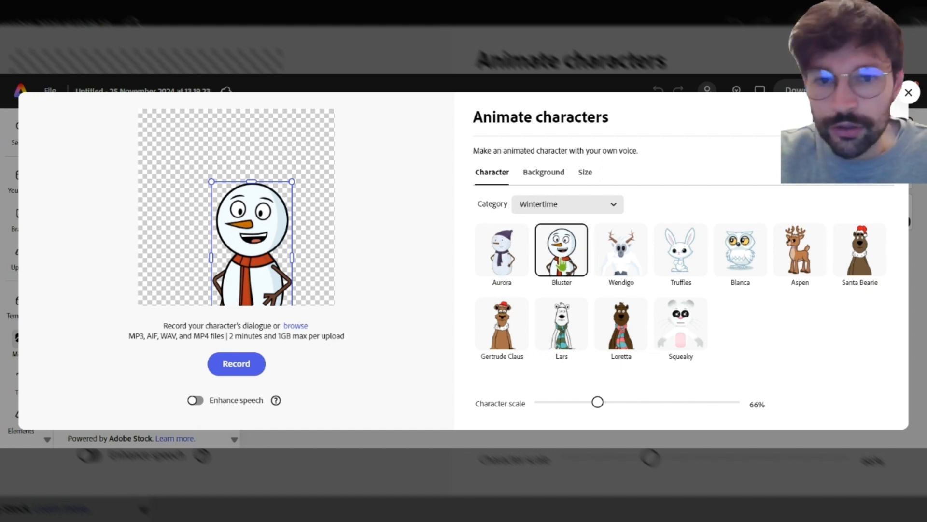
- Look through the character backgrounds, and enlarge the snowman slightly and move it up so its whole body fits in the preview
left_click(545, 176)
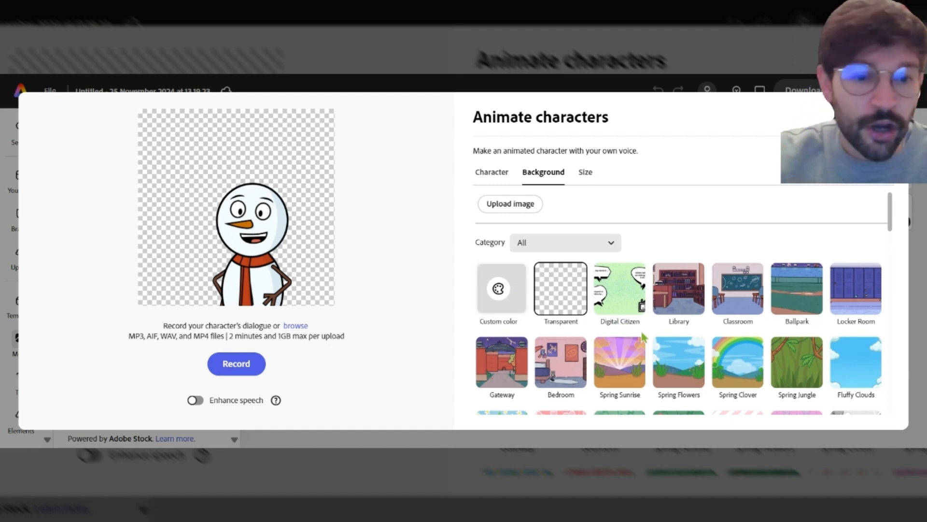
scroll(691, 338, "down", 10)
scroll(693, 346, "up", 3)
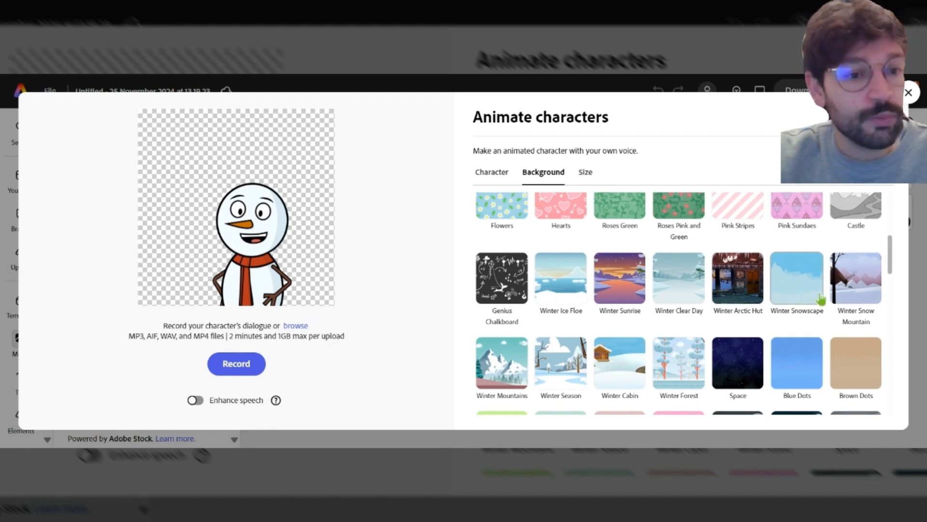
scroll(613, 367, "up", 5)
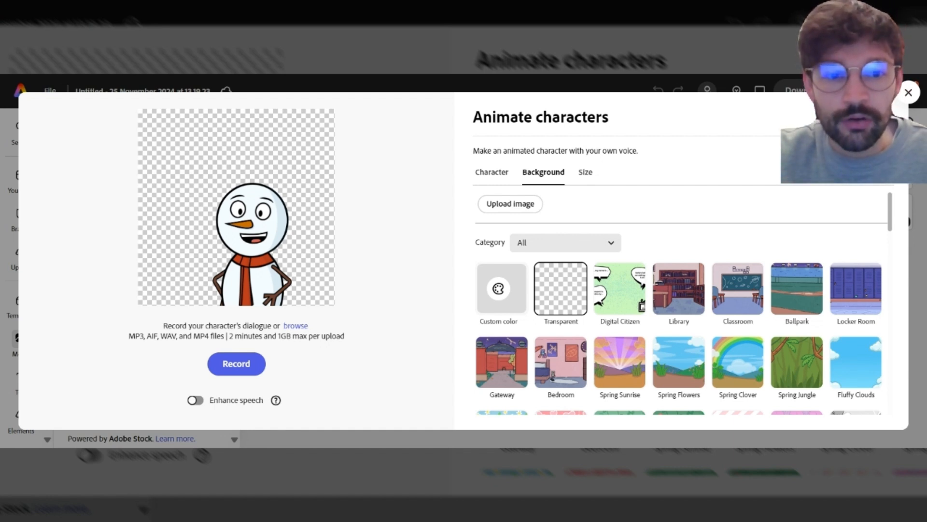
left_click(259, 252)
left_click_drag(211, 182, 205, 160)
left_click_drag(240, 231, 258, 193)
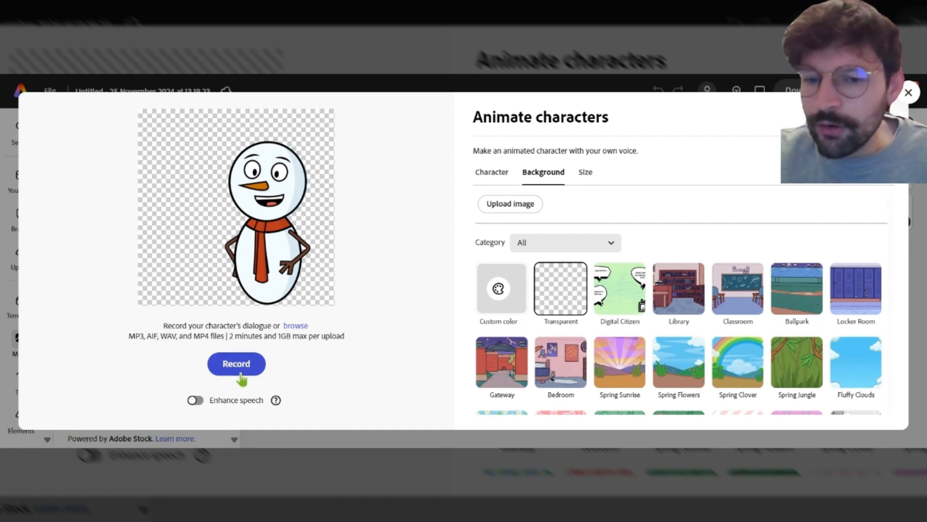
- Turn on Enhance speech and record the snowman's spoken dialogue, finishing the recording to place the character on the page
left_click(196, 400)
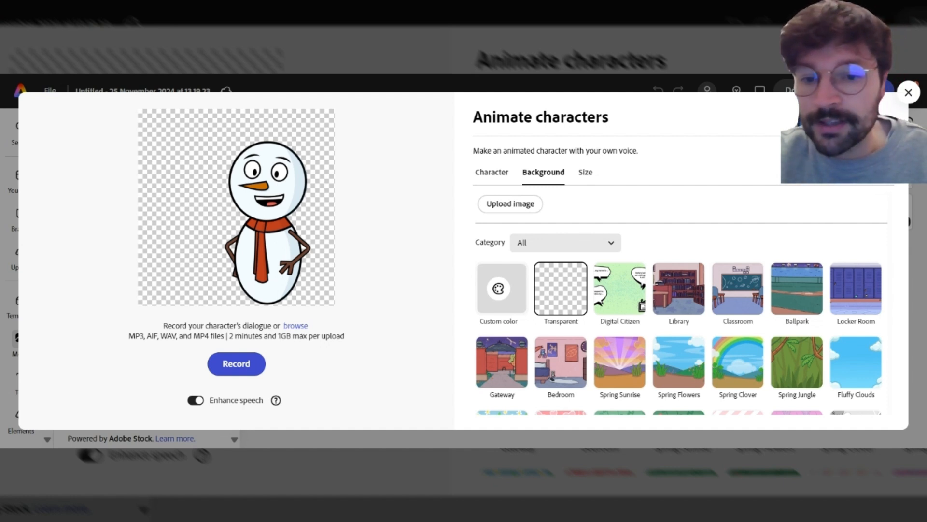
left_click(237, 363)
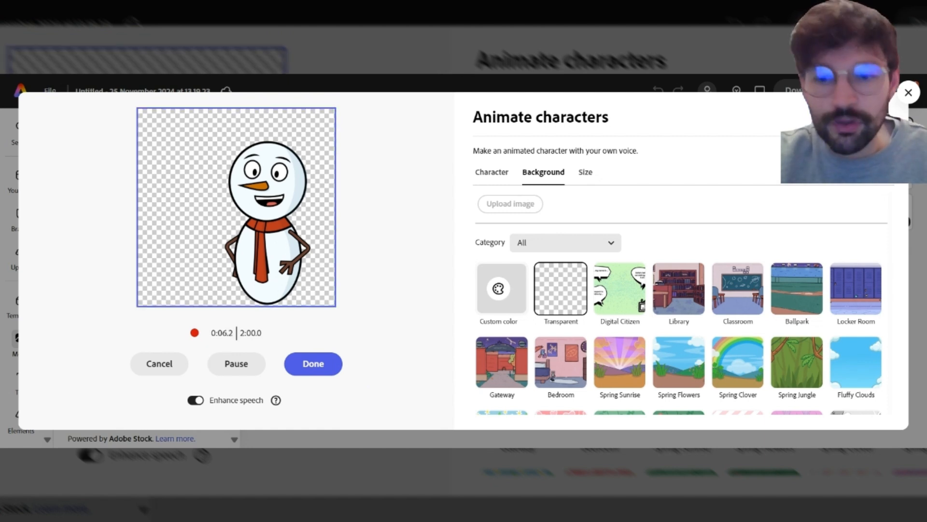
left_click(321, 366)
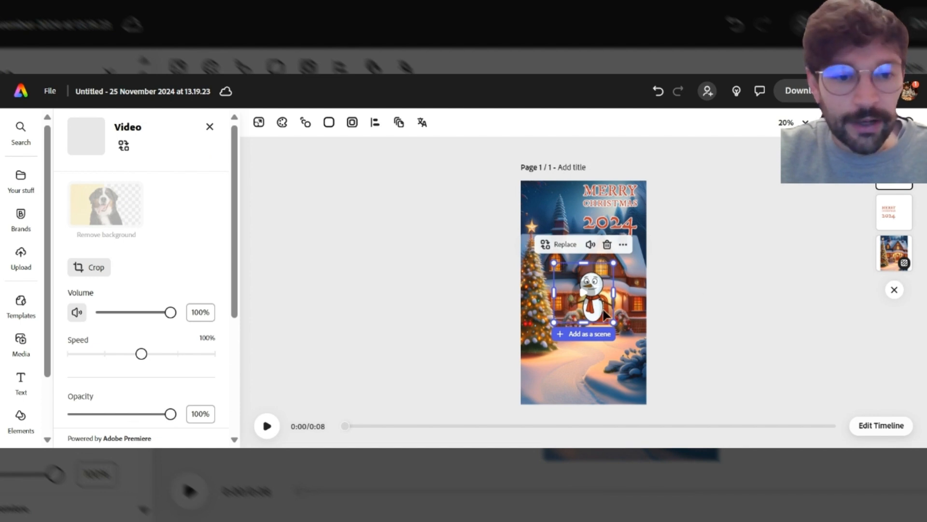
- Place the animated snowman in the lower-left corner of the page and enlarge it to stand in front of the Christmas tree
left_click_drag(604, 312, 570, 390)
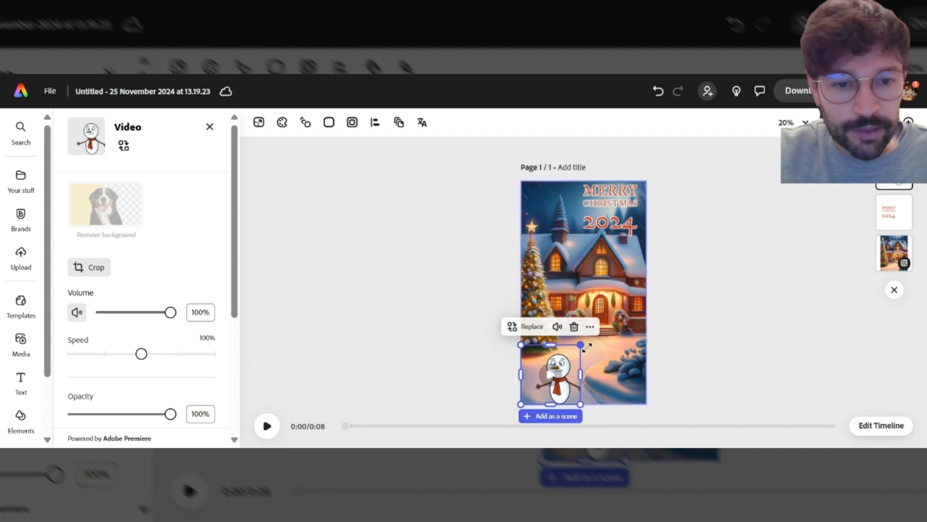
left_click_drag(580, 344, 613, 312)
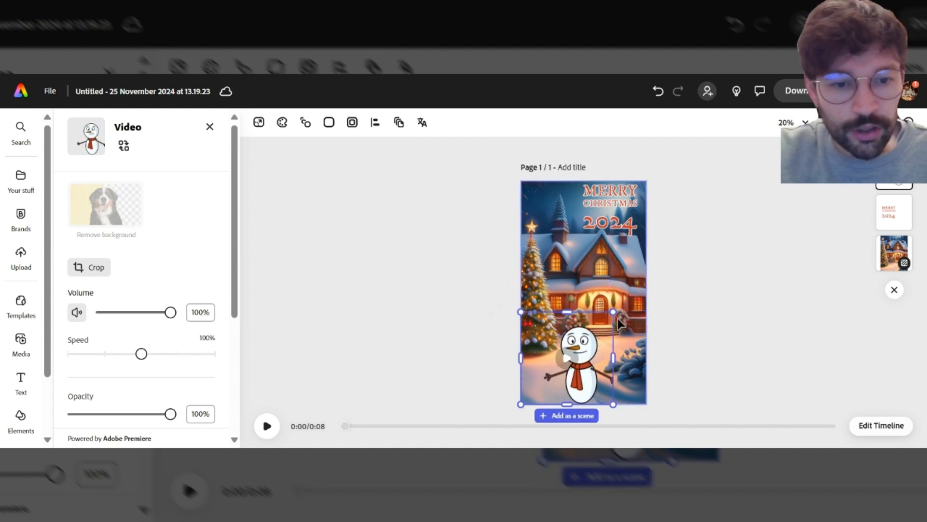
left_click_drag(591, 356, 567, 365)
left_click(792, 399)
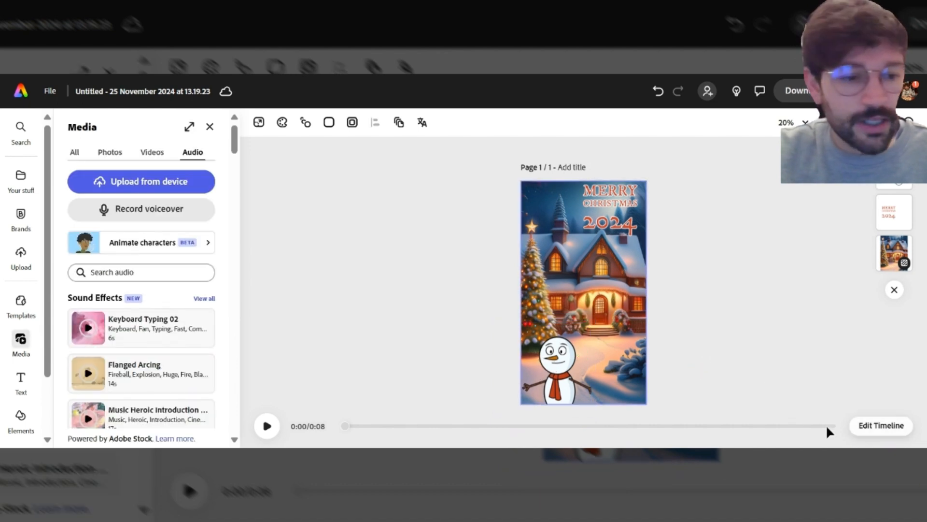
- Open the timeline and play the whole scene to preview the talking snowman
left_click(881, 426)
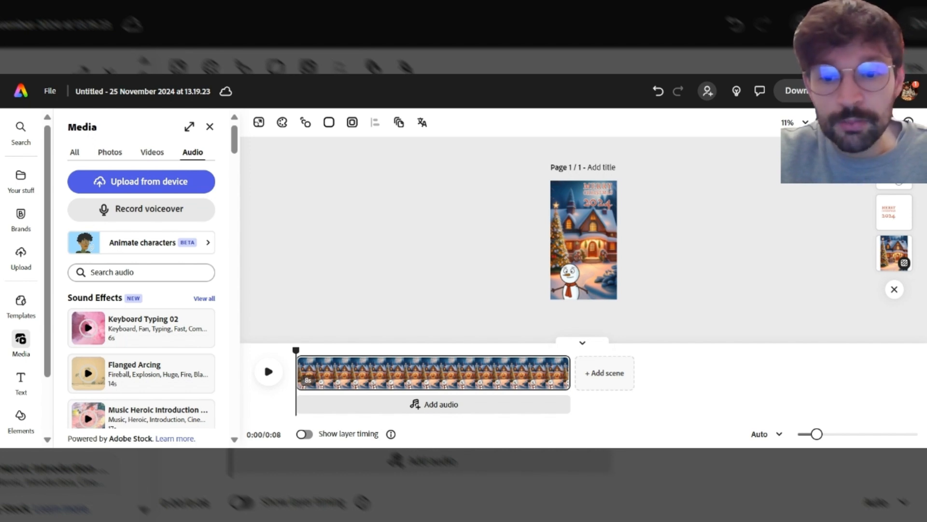
left_click(268, 372)
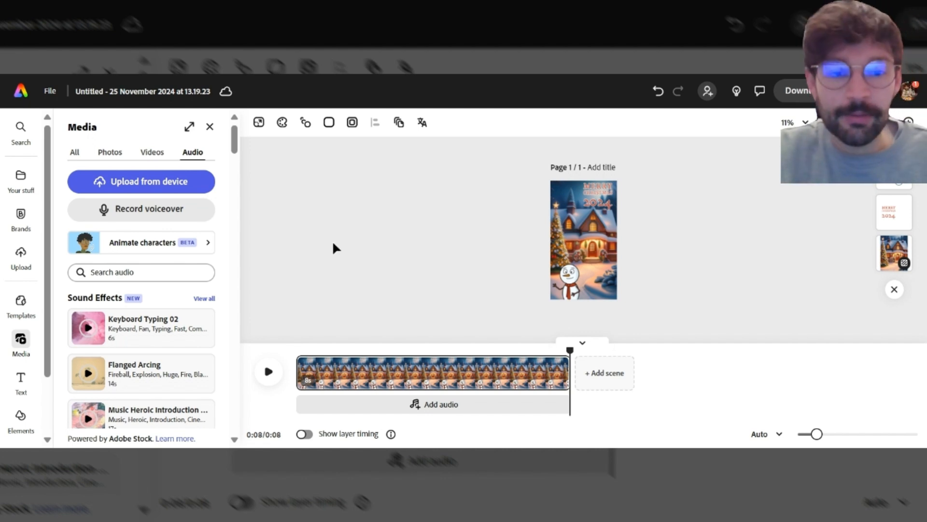
left_click(576, 291)
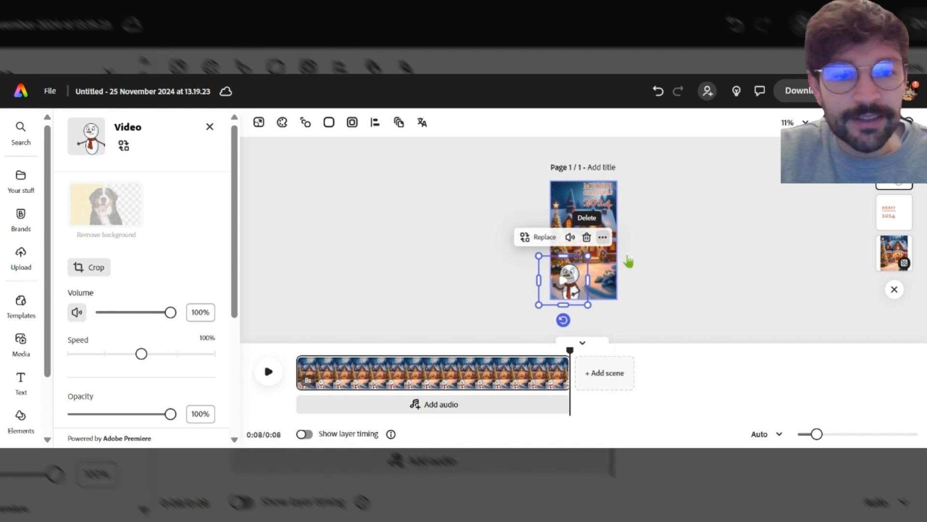
left_click(441, 403)
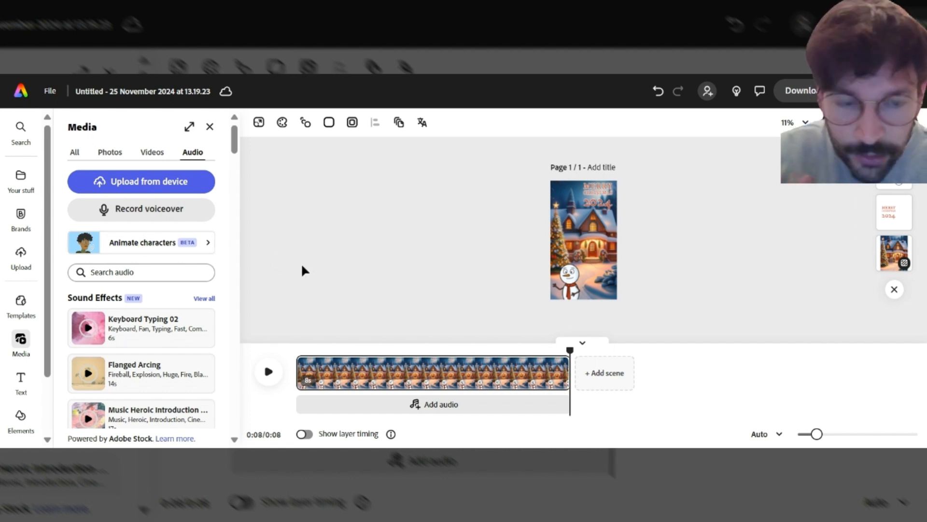
left_click(571, 291)
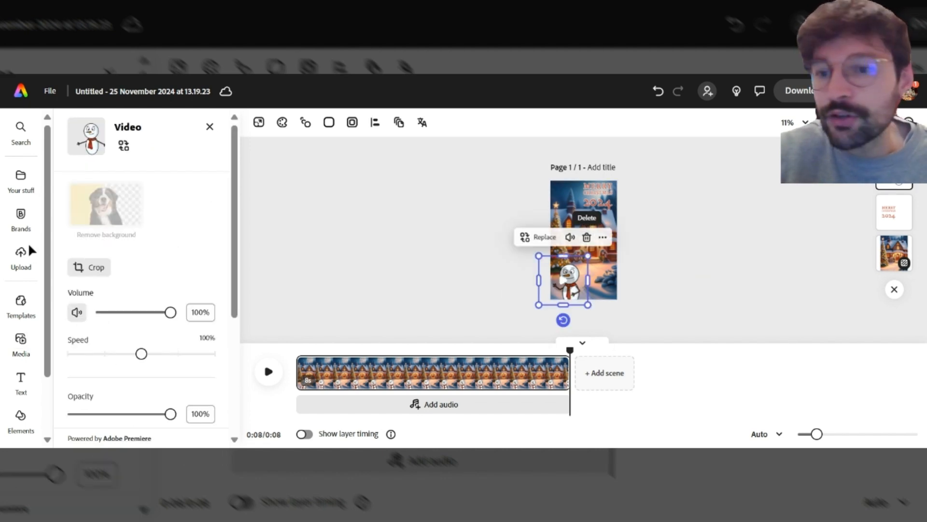
key("Escape")
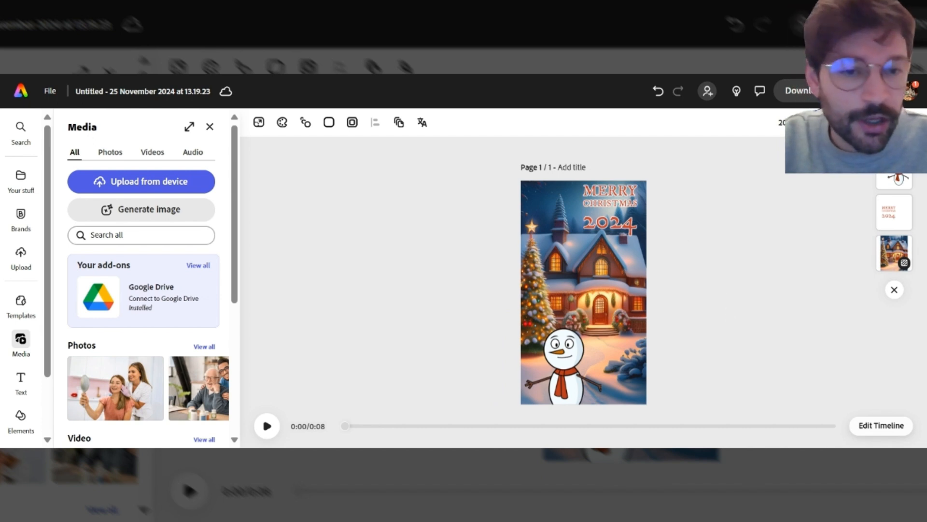
- Open the scene timeline for editing and search the audio library for "Christmas"
left_click(878, 431)
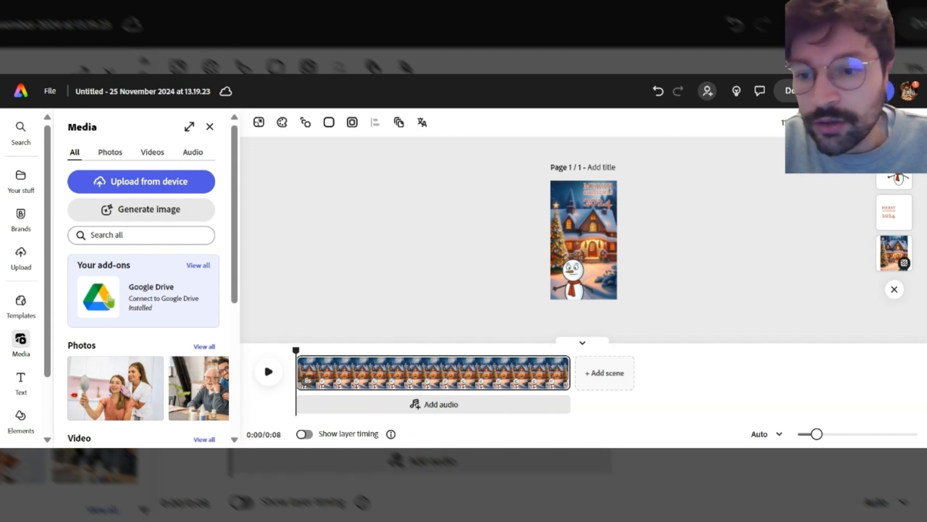
mouse_move(24, 349)
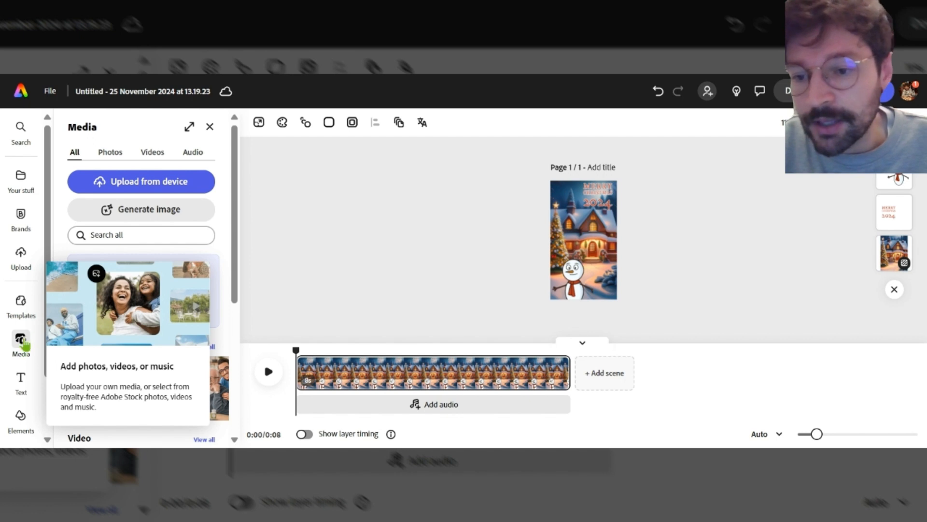
left_click(192, 153)
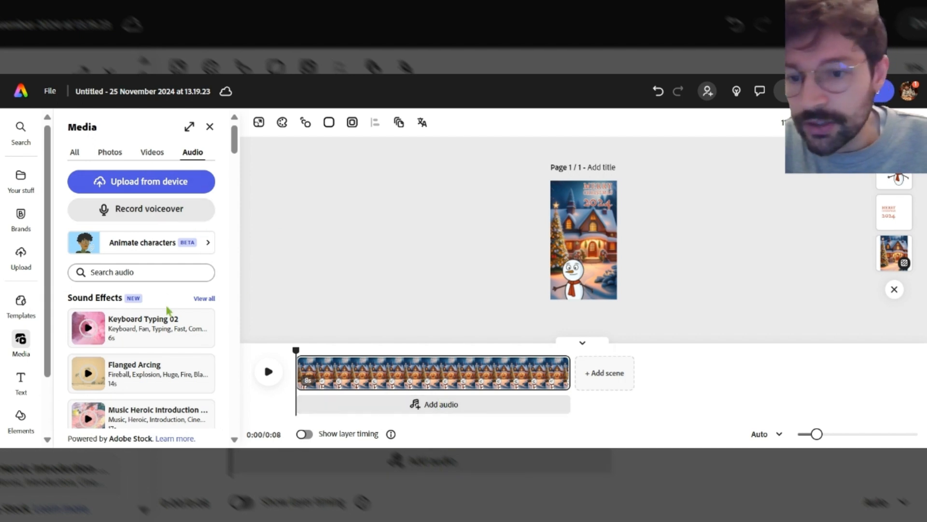
scroll(157, 269, "down", 2)
scroll(158, 269, "up", 2)
left_click(154, 276)
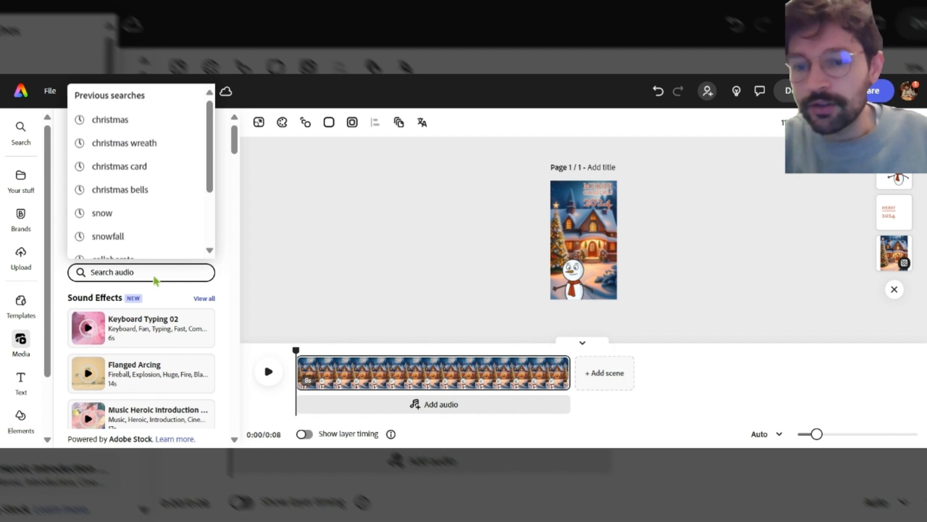
type("christmas")
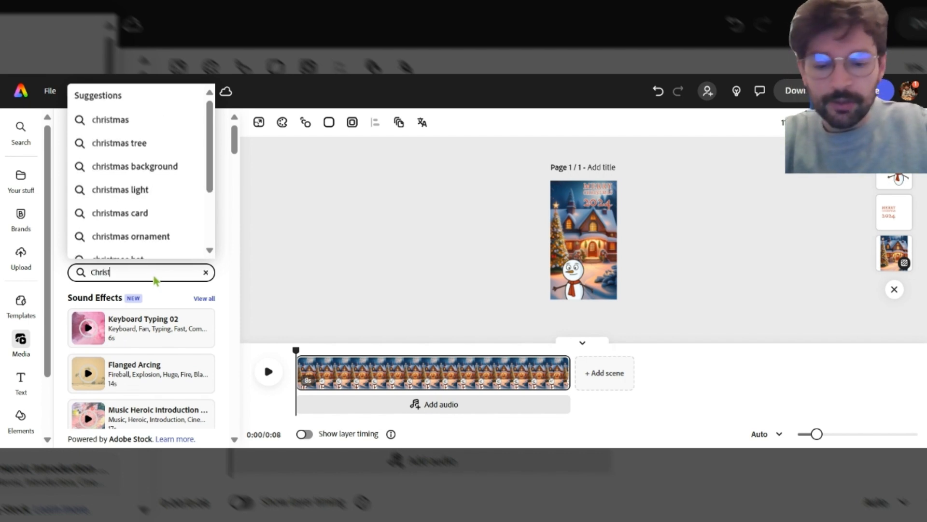
key("Return")
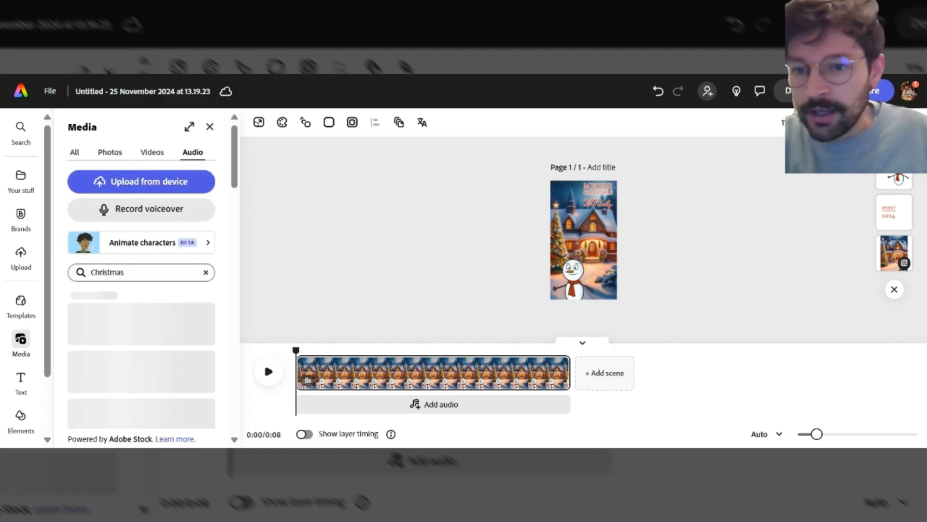
- Listen to Church Bells 02 and Christmas Shimmer and Shine, and add Christmas Shimmer and Shine to the scene as background music
scroll(156, 346, "down", 3)
scroll(159, 346, "up", 3)
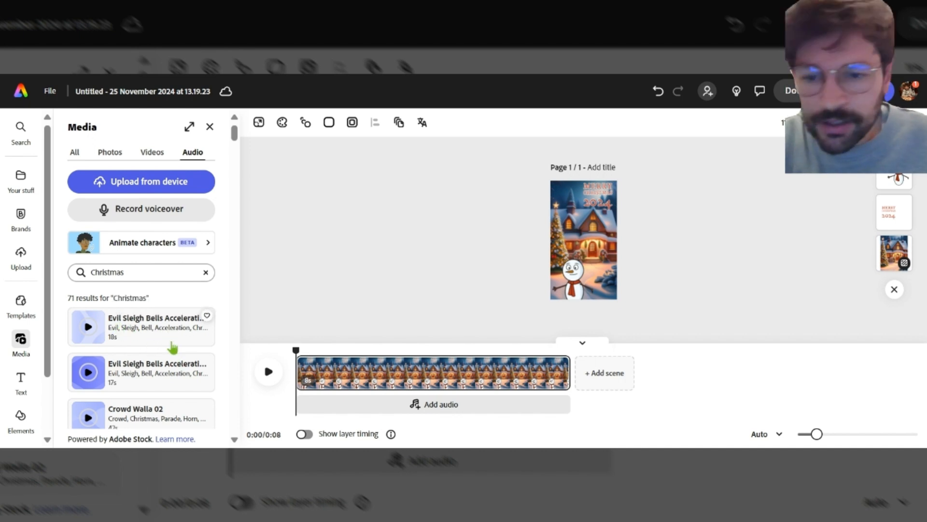
scroll(173, 347, "down", 3)
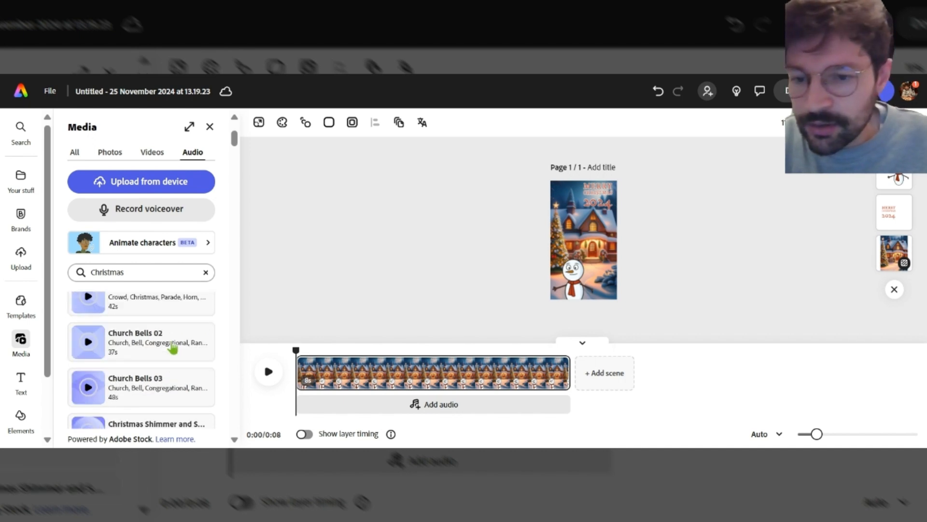
left_click(88, 342)
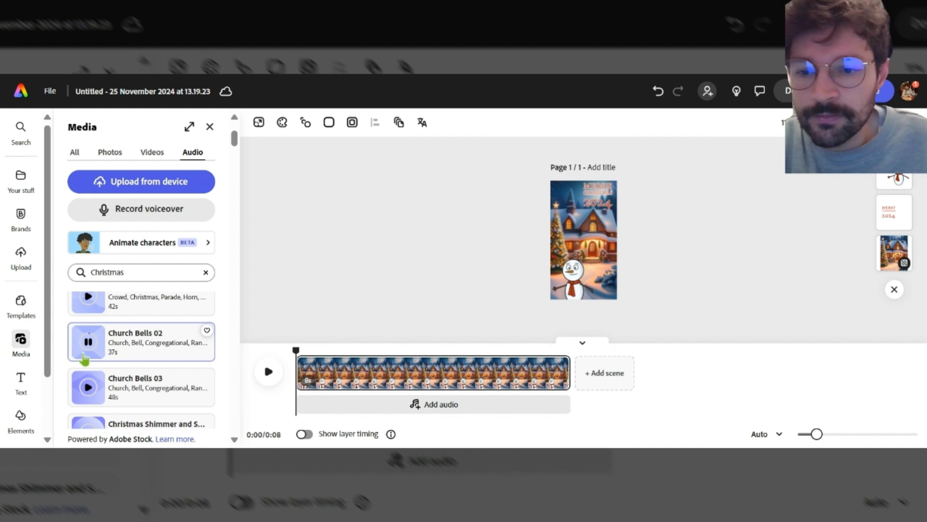
scroll(89, 348, "down", 3)
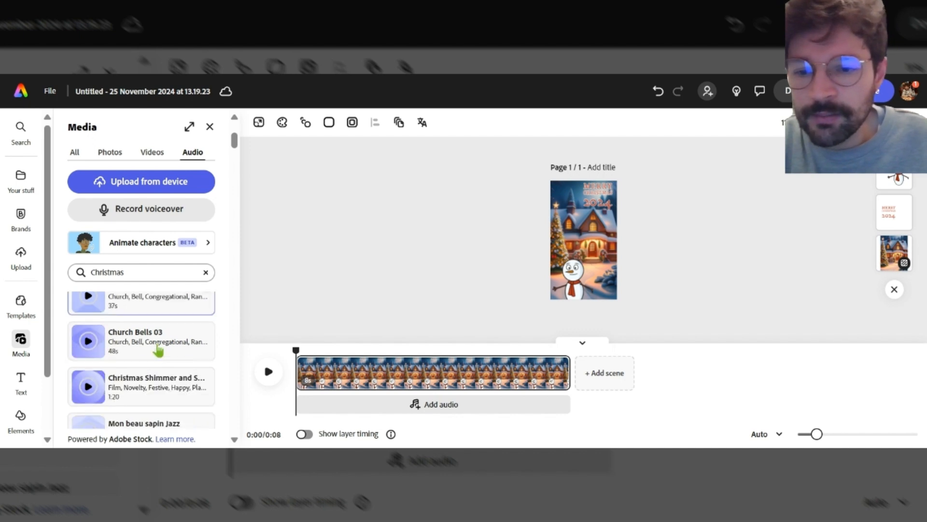
left_click(89, 315)
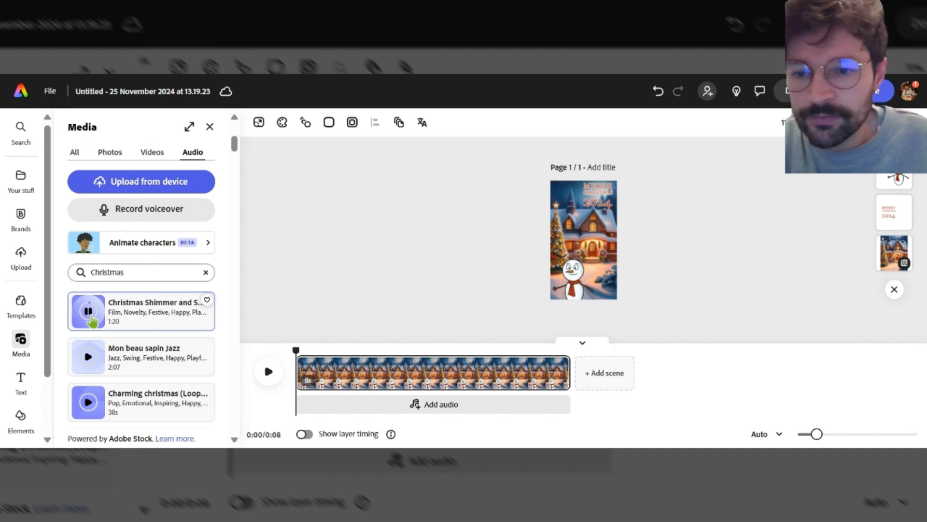
left_click(90, 315)
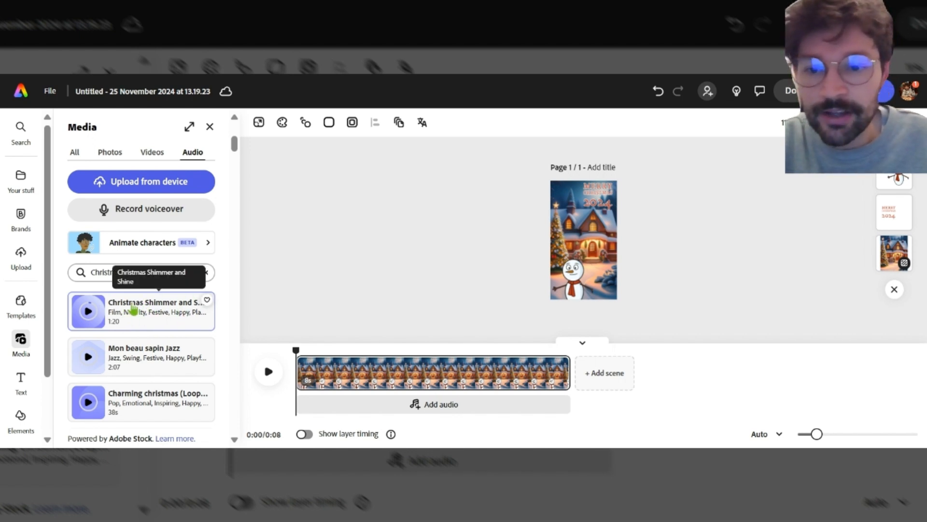
left_click(159, 308)
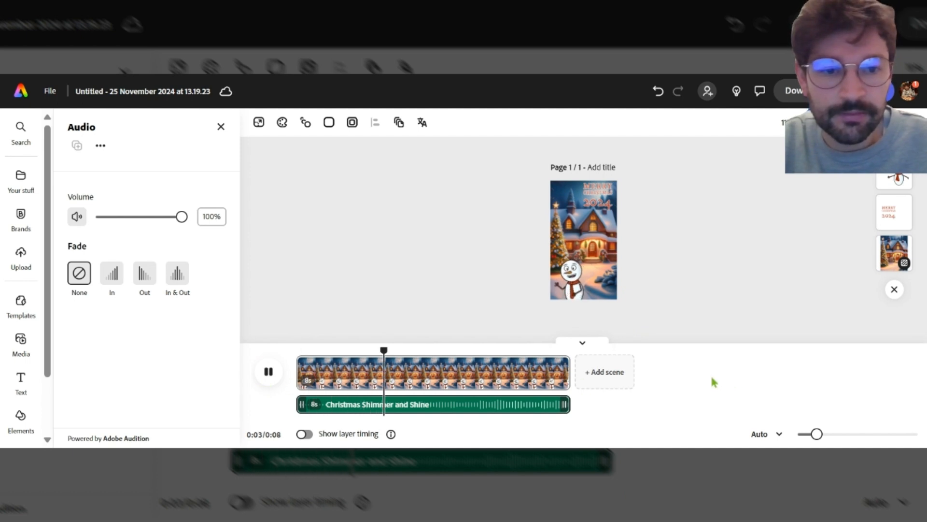
- Lower the background music's volume to 5% and apply the Out fade to the track
left_click(278, 373)
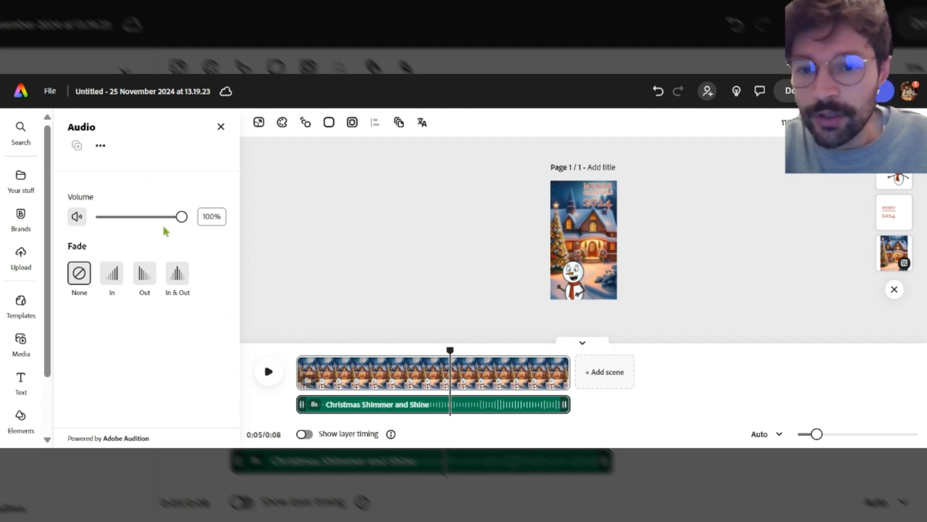
left_click_drag(181, 218, 106, 233)
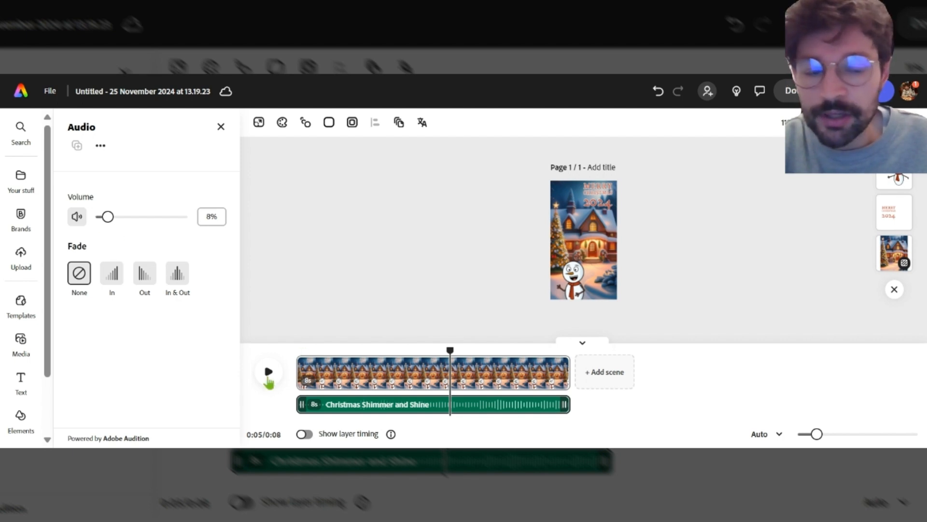
left_click(269, 379)
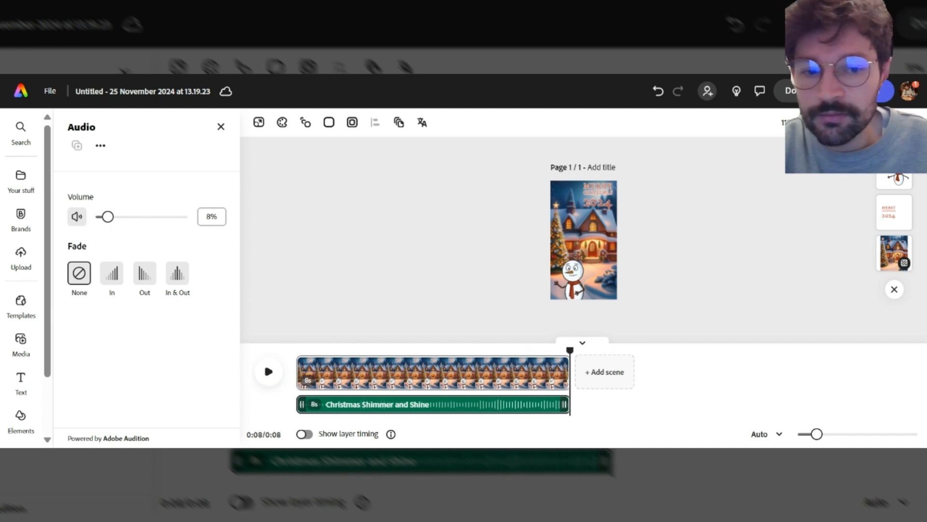
left_click_drag(112, 221, 105, 223)
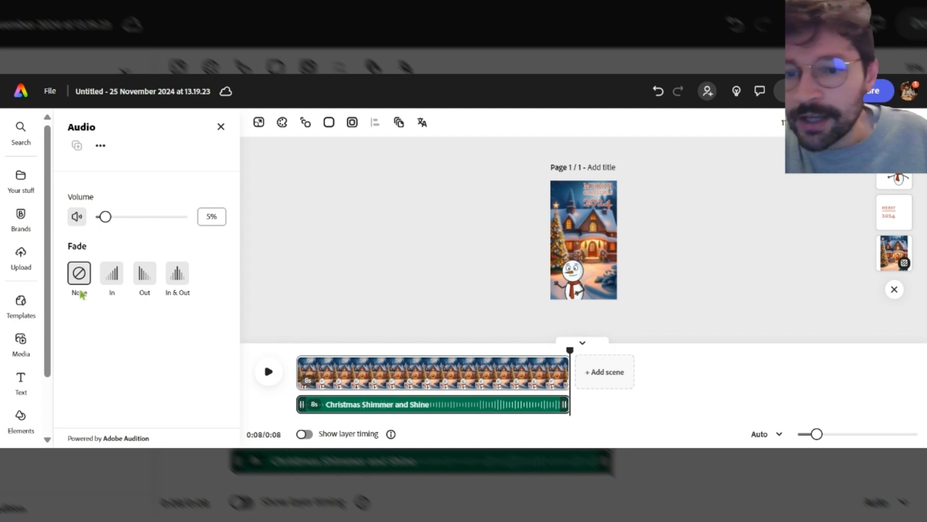
left_click(144, 276)
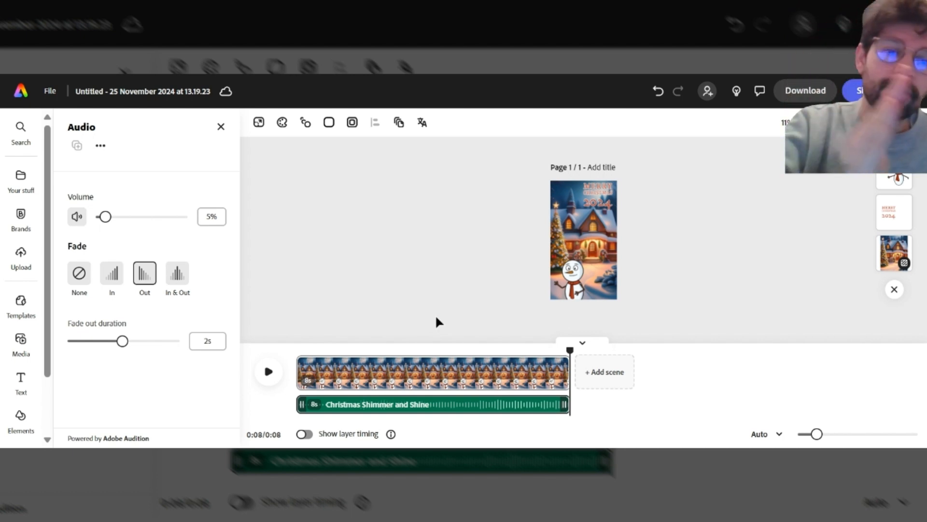
- Play the scene from the beginning to check the music's level and its fade-out
mouse_move(555, 413)
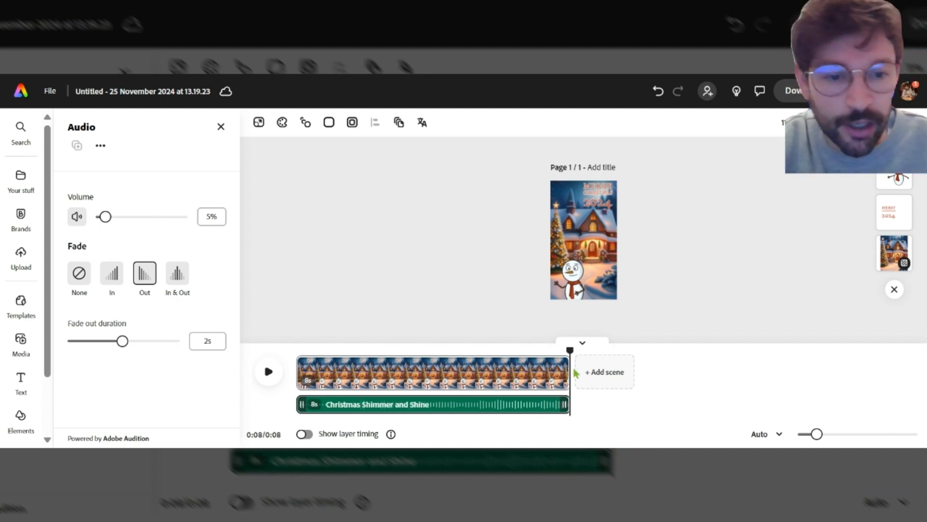
left_click_drag(567, 349, 290, 362)
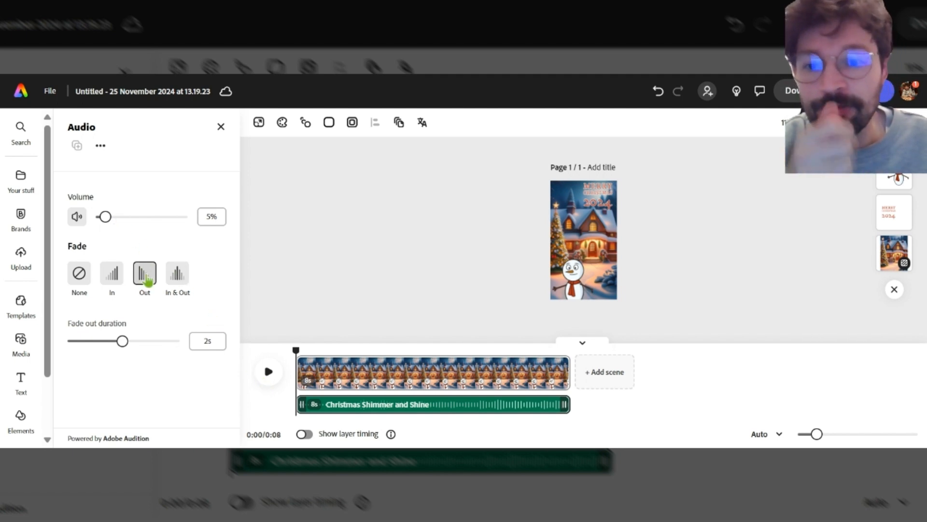
left_click(266, 373)
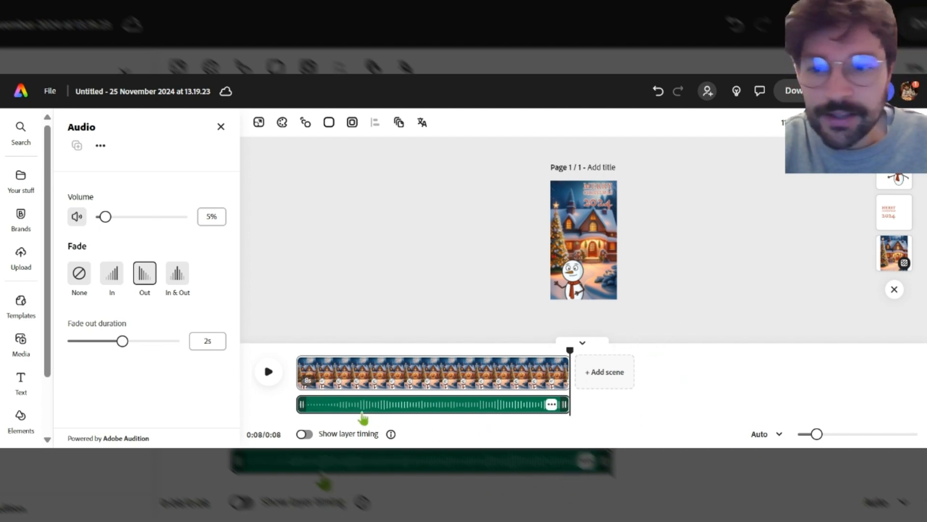
- Browse the Christmas tracks in the audio library again
left_click(22, 343)
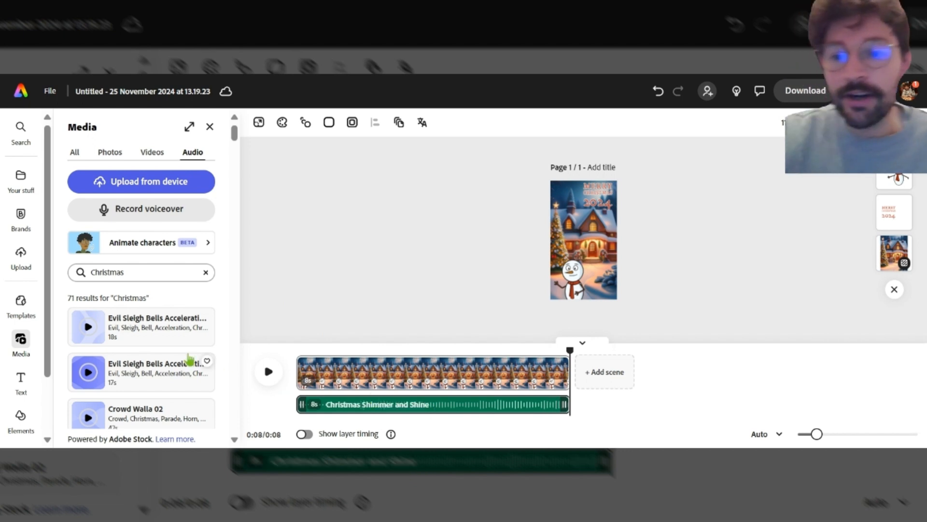
scroll(177, 309, "down", 3)
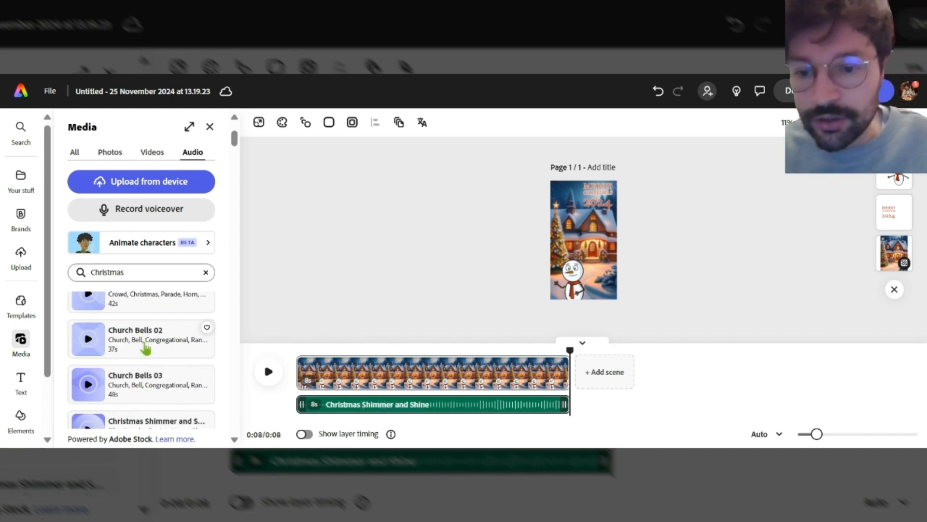
scroll(137, 382, "down", 3)
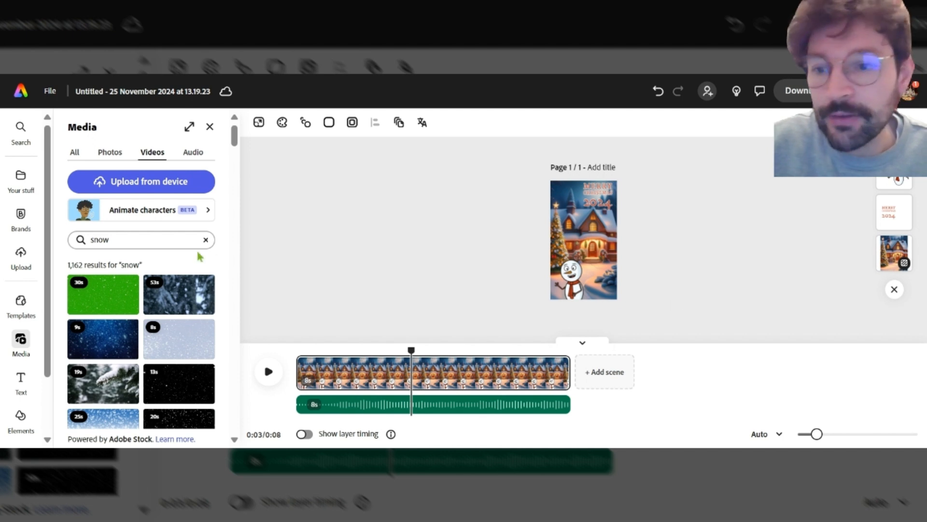
- Search the video library for "snow", add the 8-second pale blue snowfall clip and enlarge it to cover the whole page
left_click(21, 340)
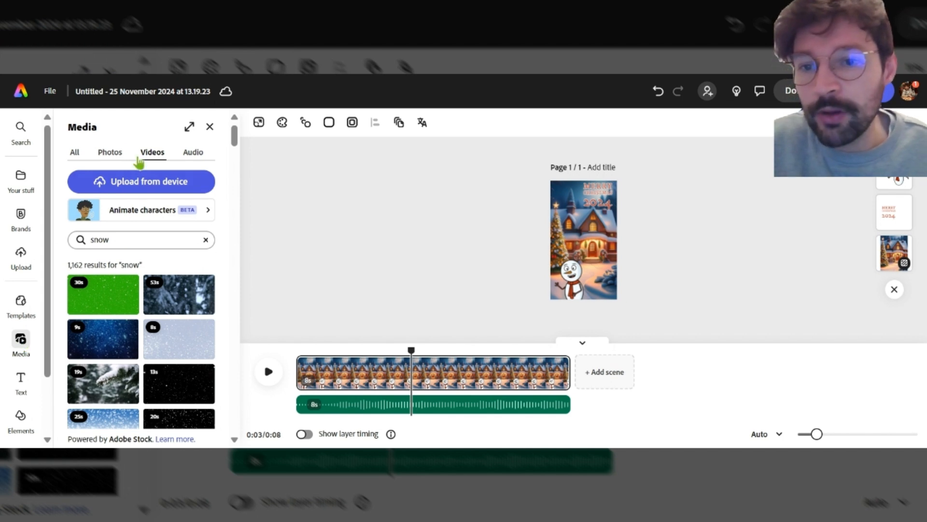
left_click(138, 244)
key("Return")
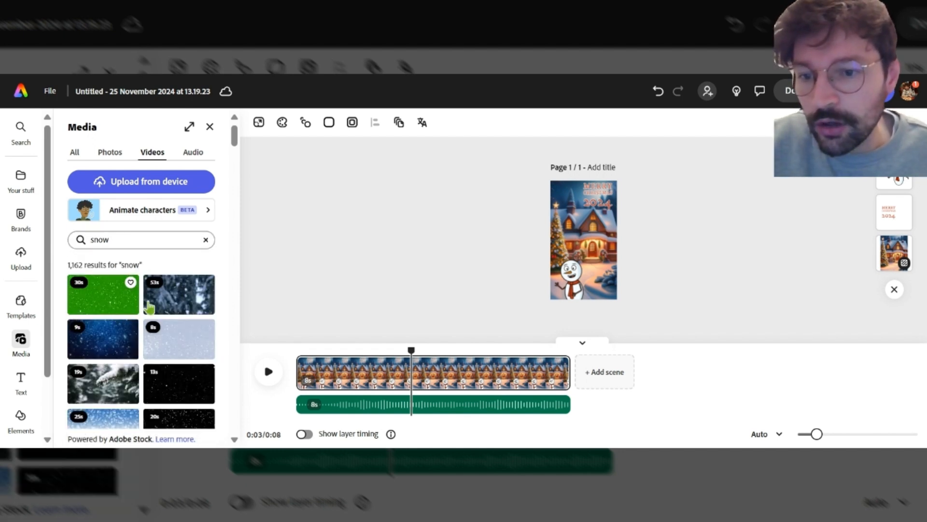
scroll(154, 365, "down", 3)
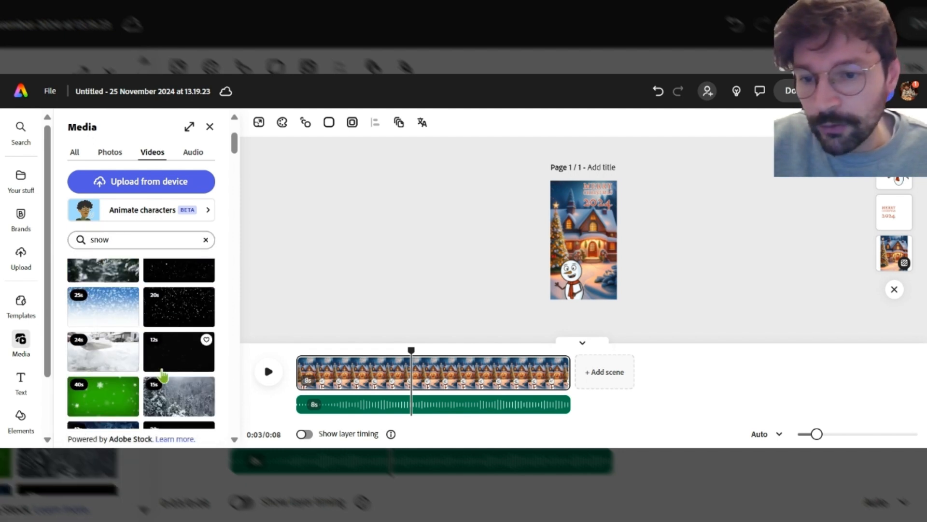
scroll(153, 365, "up", 3)
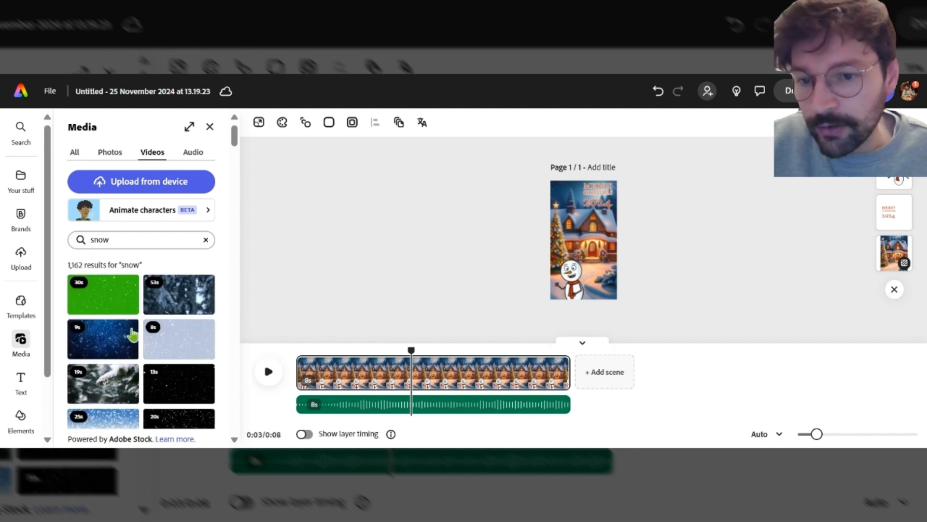
left_click(181, 340)
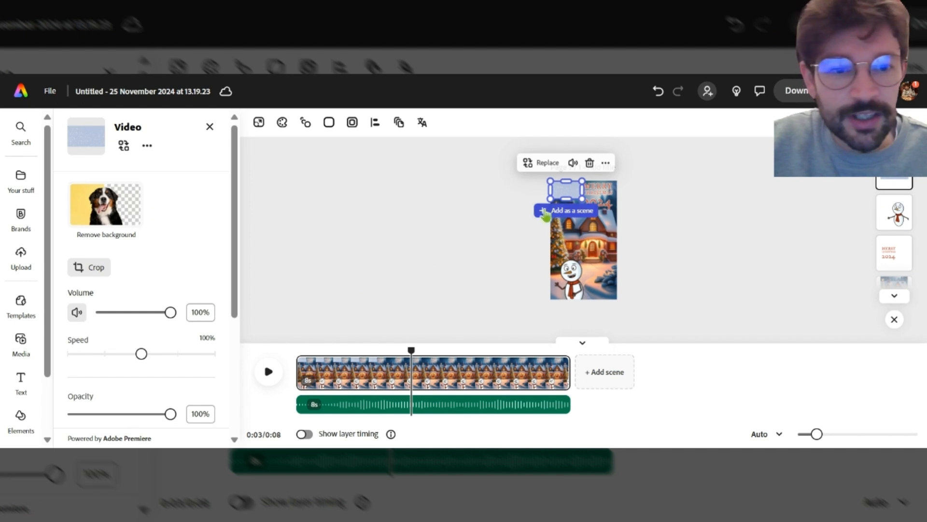
left_click_drag(582, 199, 725, 367)
left_click(472, 286)
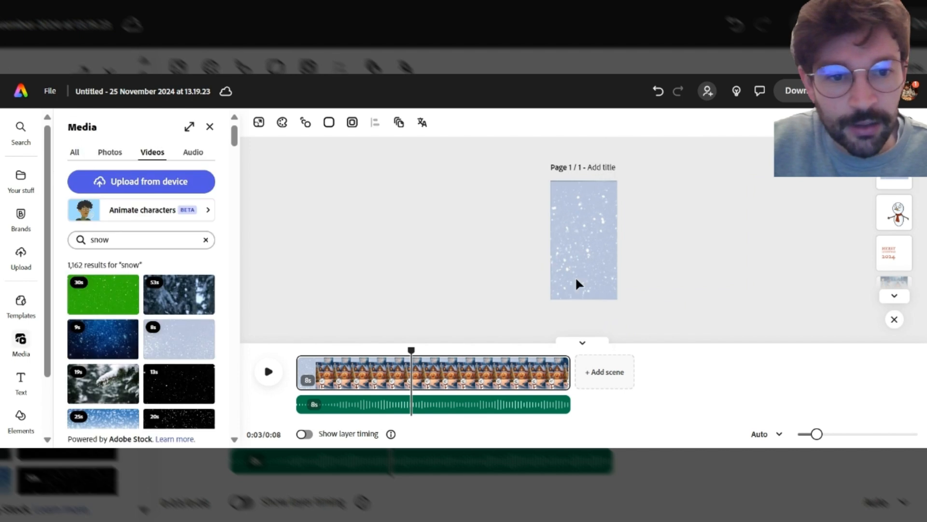
- Set the snowfall video's blend mode to Multiply so the scene beneath shows through
left_click(602, 273)
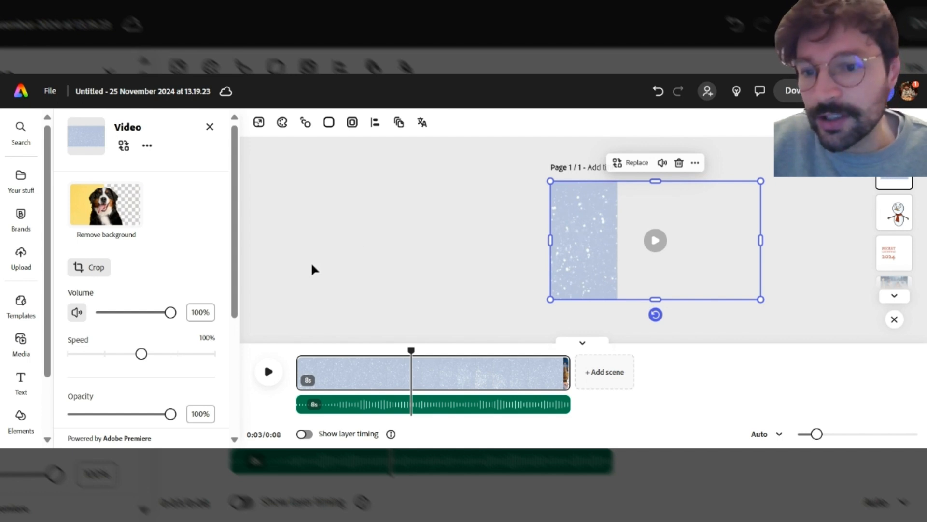
scroll(164, 254, "down", 3)
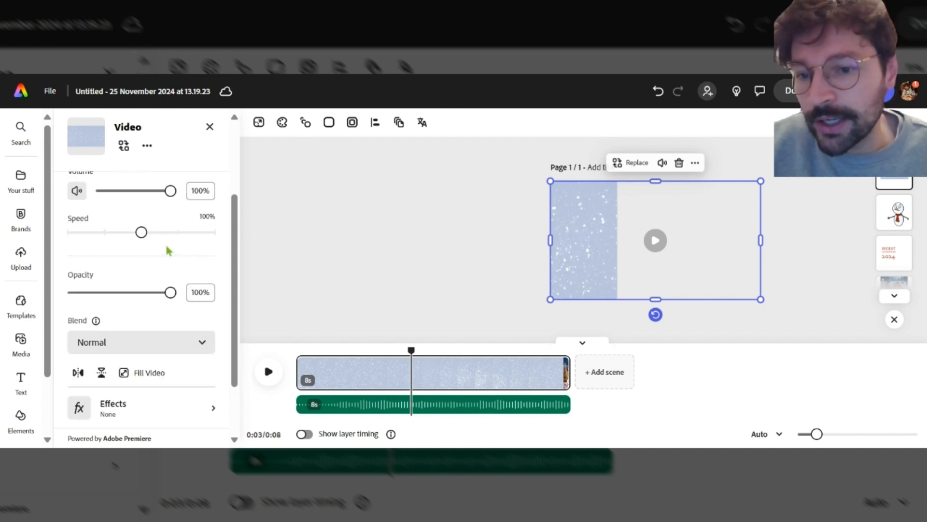
scroll(166, 250, "up", 3)
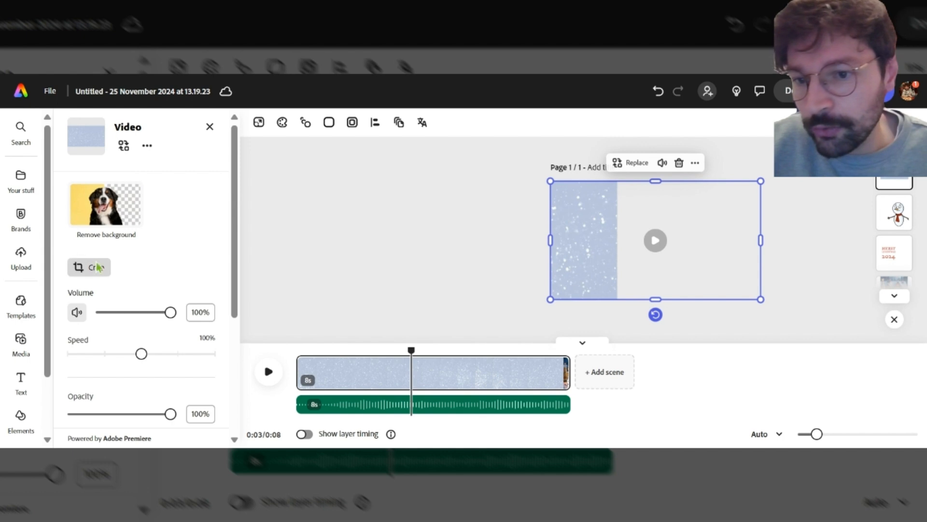
scroll(135, 275, "down", 3)
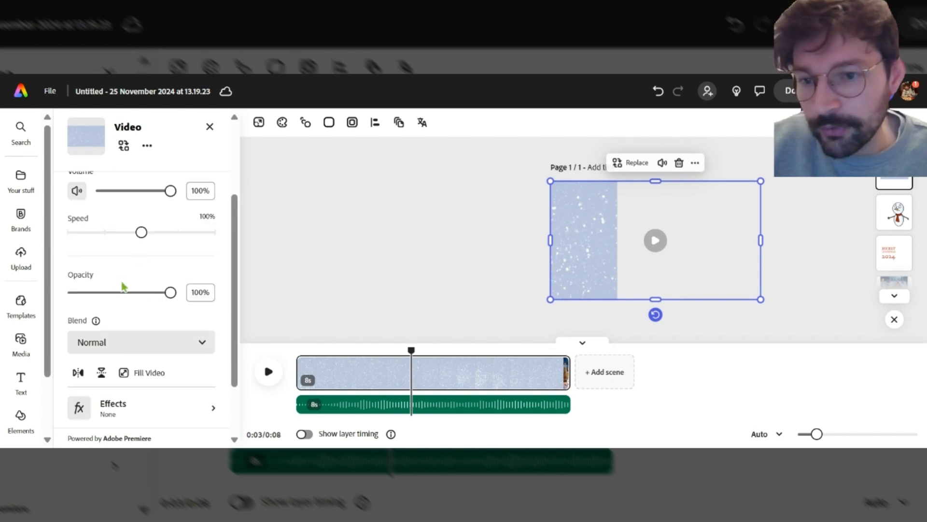
scroll(138, 286, "down", 2)
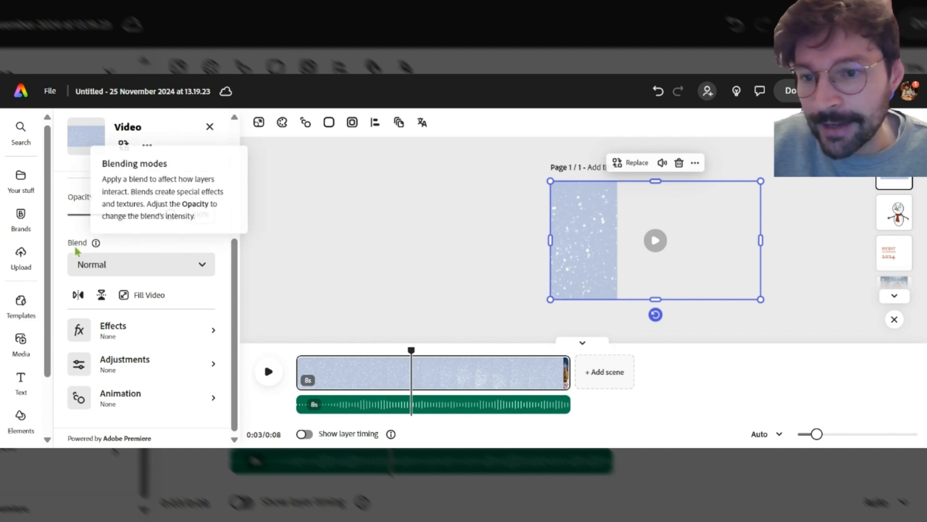
left_click(98, 271)
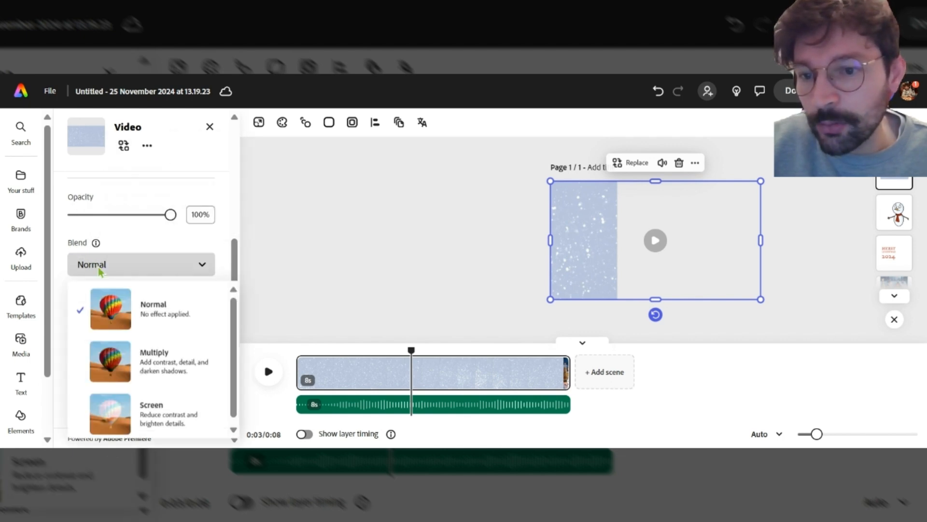
left_click(159, 370)
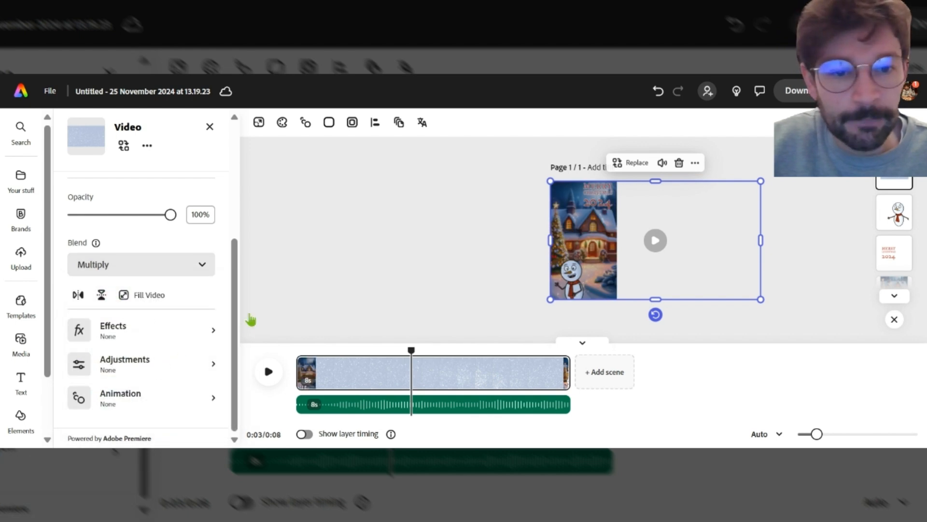
left_click(398, 265)
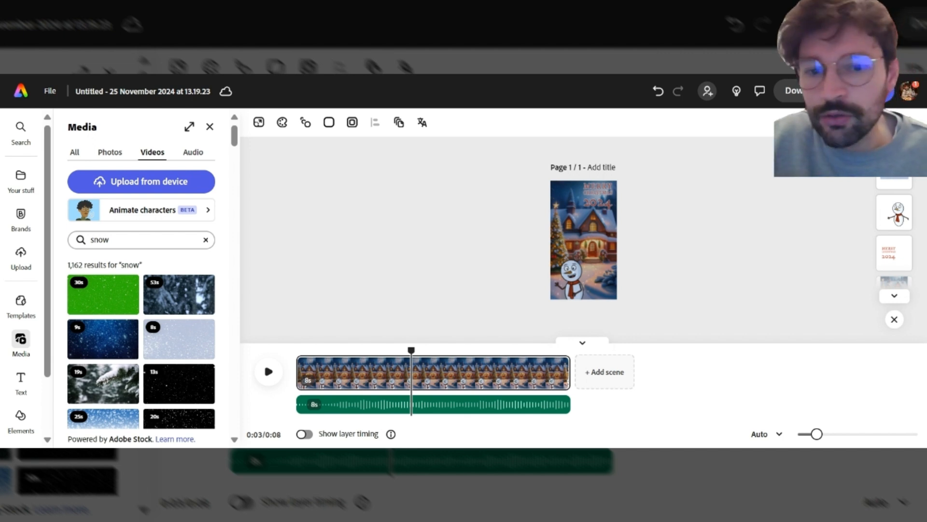
- Play the scene from the beginning and collapse the timeline to preview the snow overlay at a larger size
left_click_drag(411, 352, 294, 354)
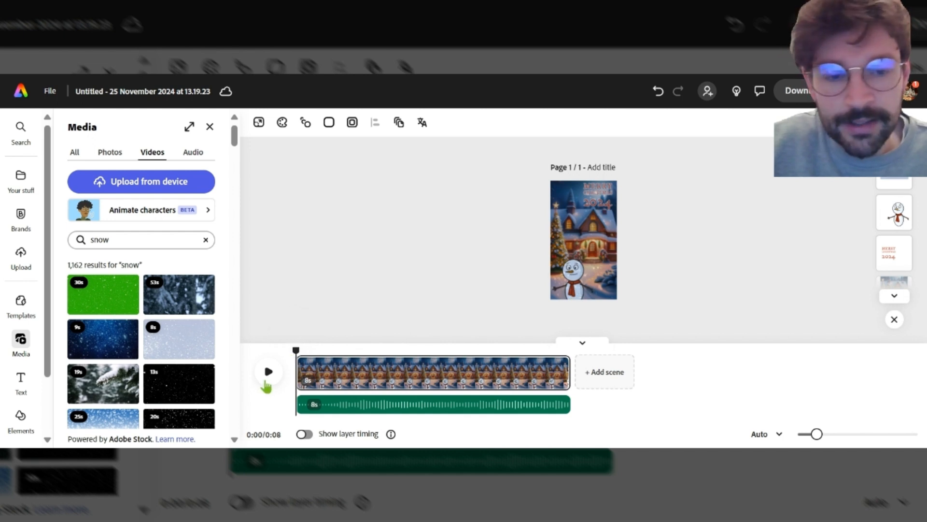
left_click(267, 384)
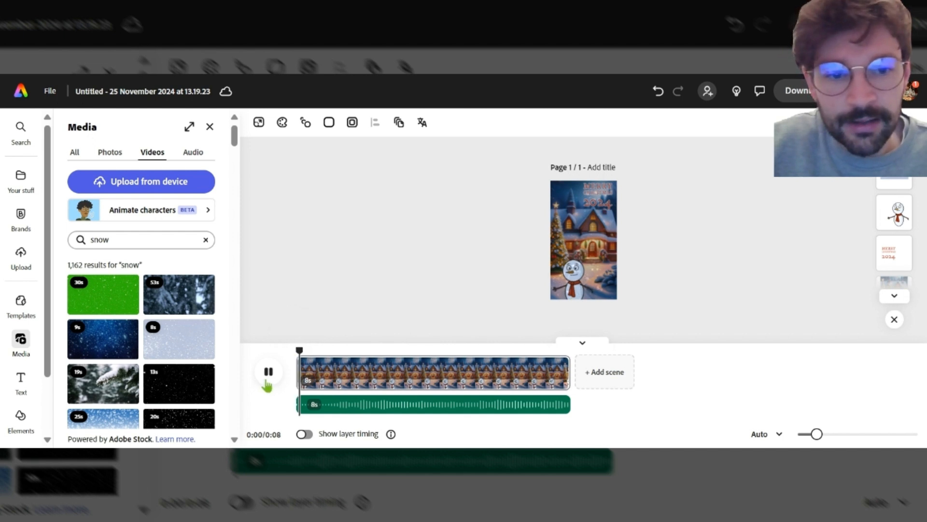
left_click(581, 344)
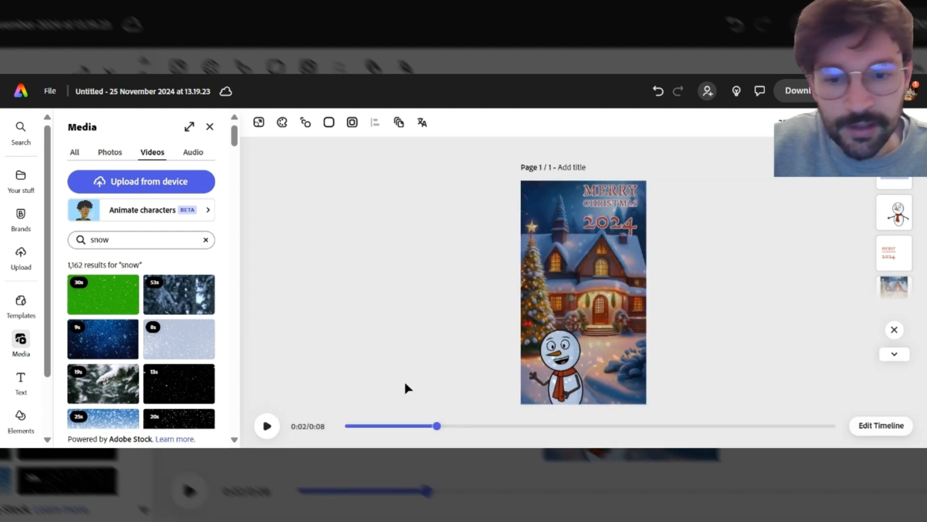
- Resume playback of the scene to preview the falling snow
left_click(272, 432)
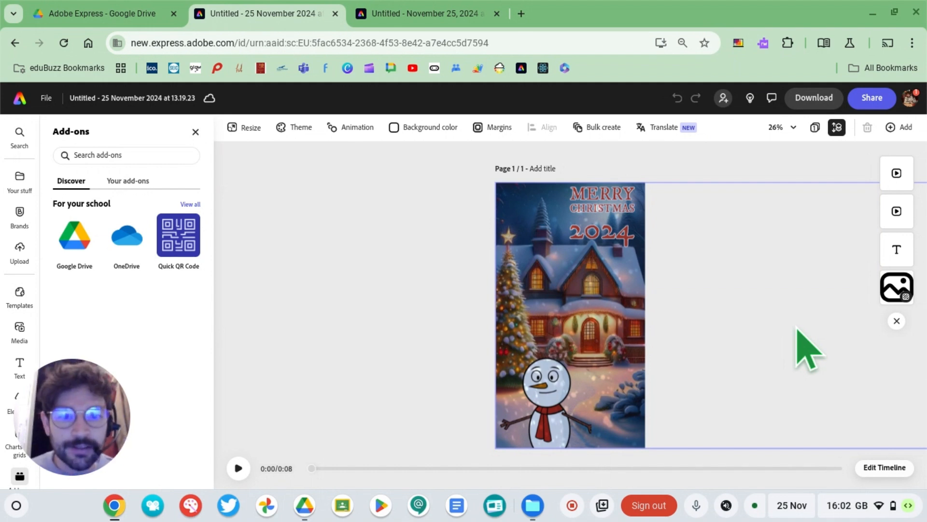
- Rename the design as "Christmas Card For" followed by the recipient's first name
left_click(767, 325)
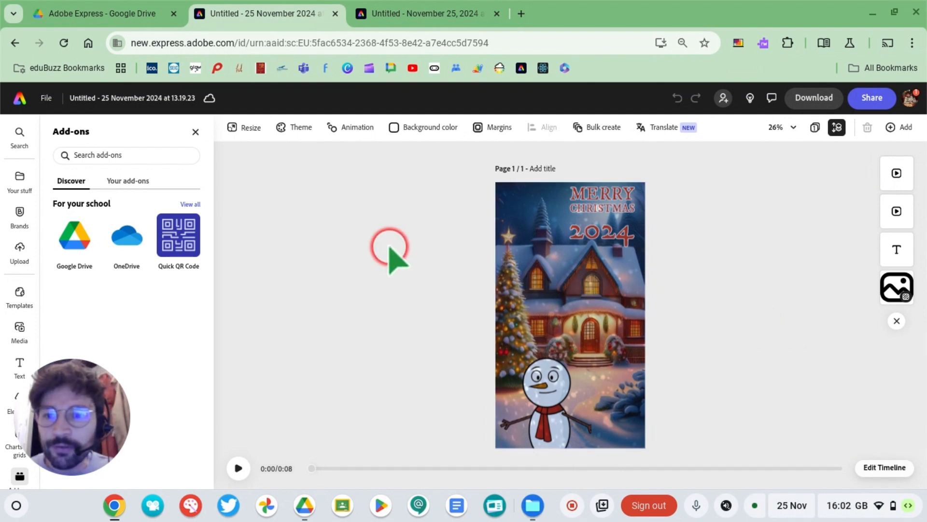
left_click(144, 96)
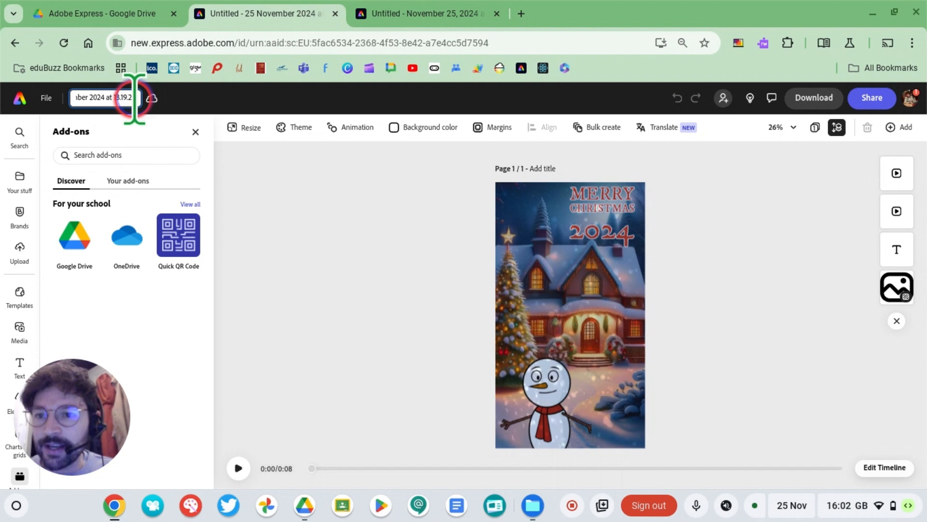
left_click(134, 97)
left_click_drag(134, 97, 89, 101)
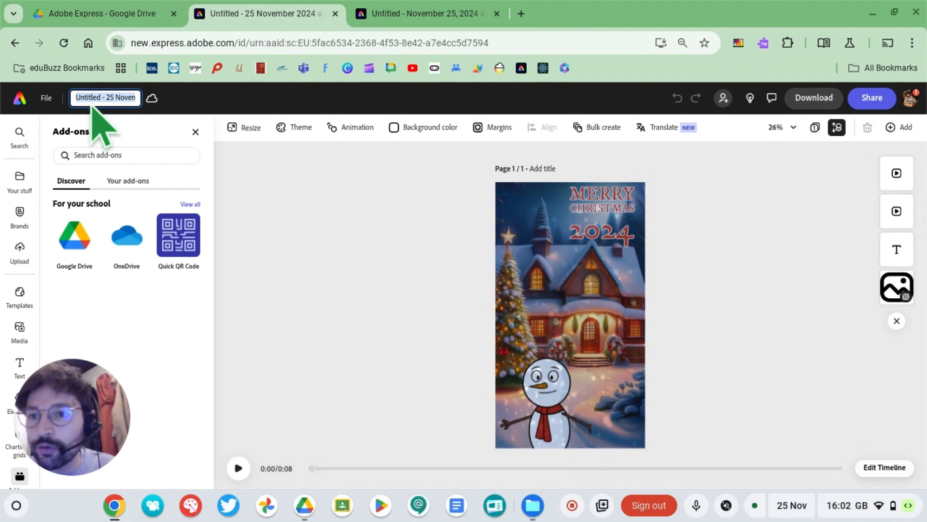
key("BackSpace")
type("Christmas")
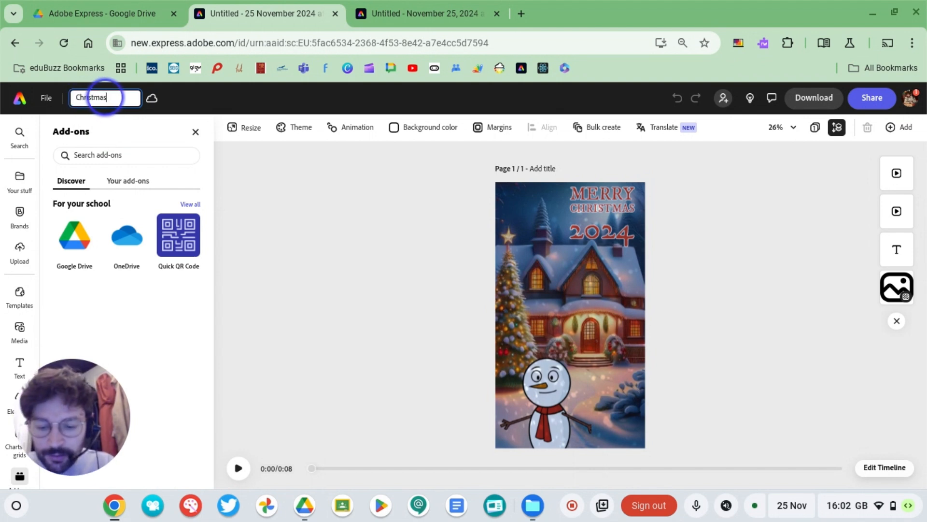
type(" Card For")
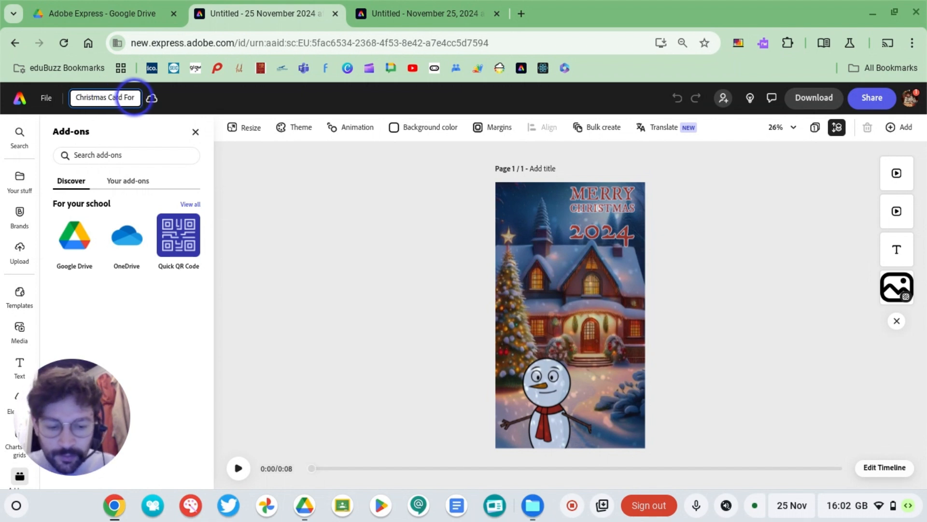
type(" Phoebe")
left_click(255, 192)
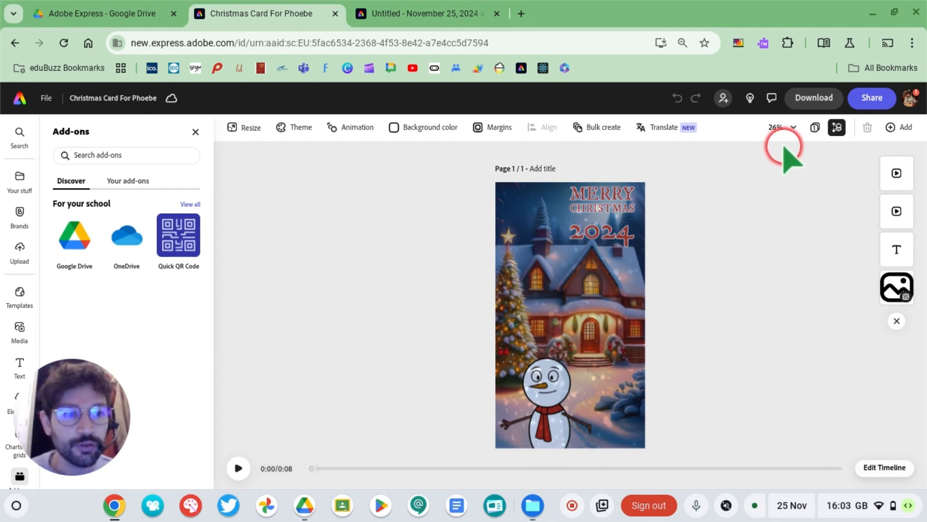
- Open the sharing options to review the Google Drive storage destination, and close them
left_click(875, 102)
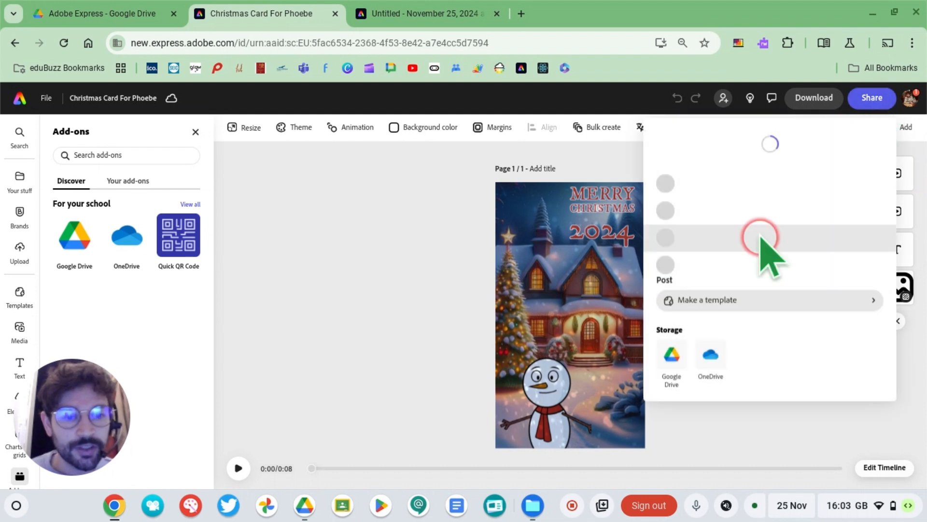
mouse_move(673, 384)
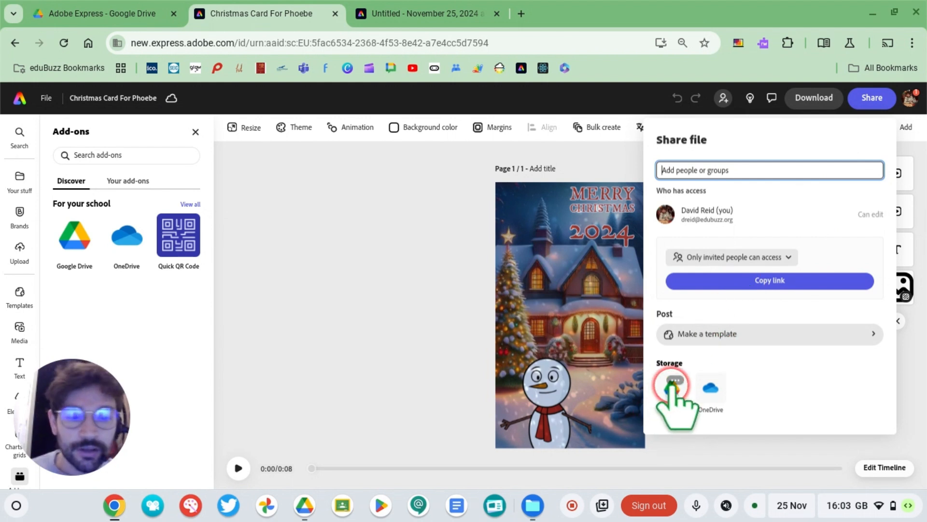
left_click(423, 355)
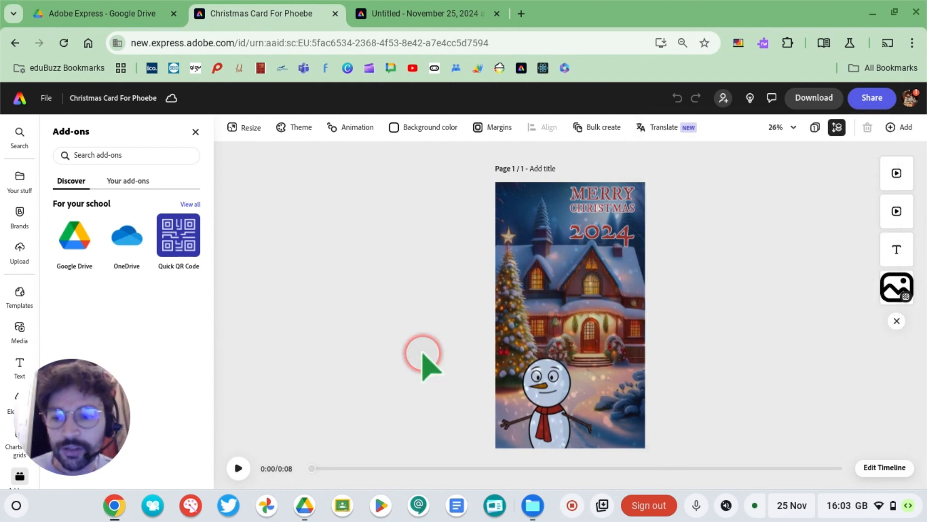
- Open the Google Drive add-on to view its folders, and close it again
mouse_move(20, 294)
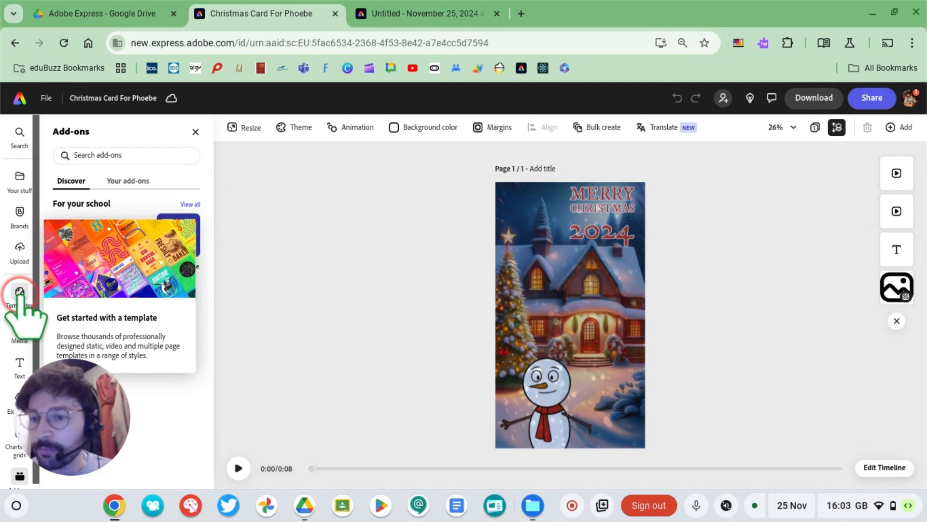
scroll(21, 294, "down", 1)
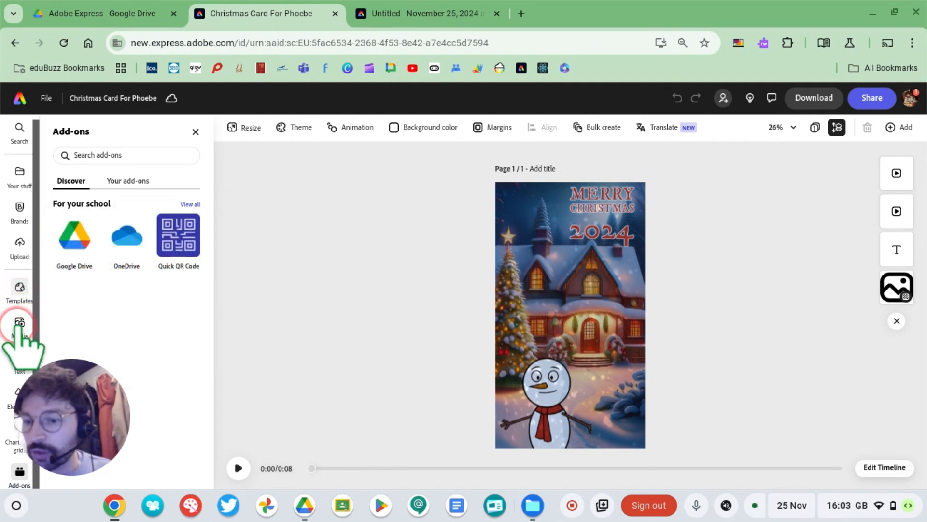
mouse_move(19, 471)
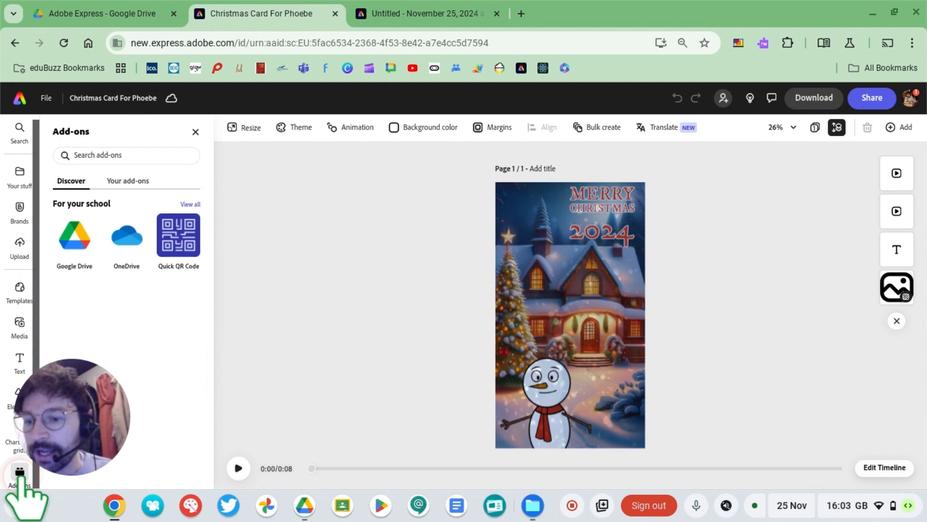
left_click(72, 238)
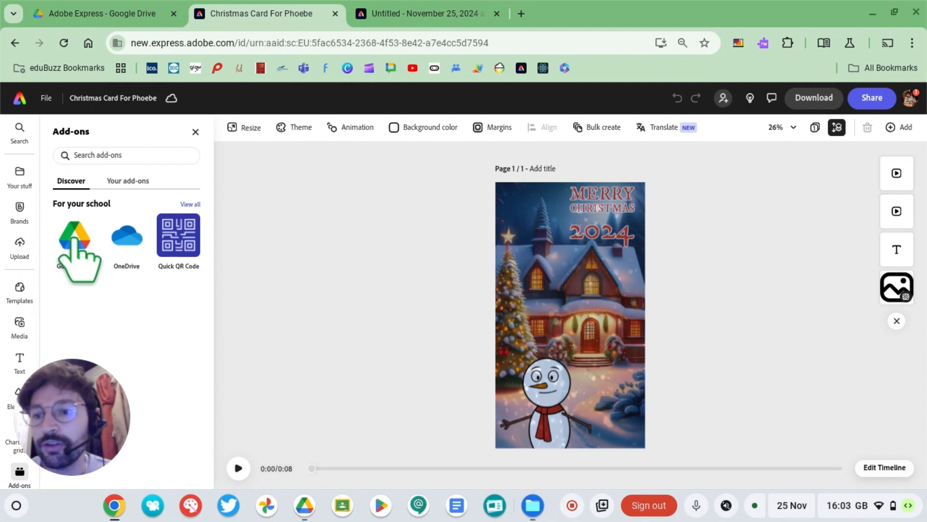
left_click(74, 238)
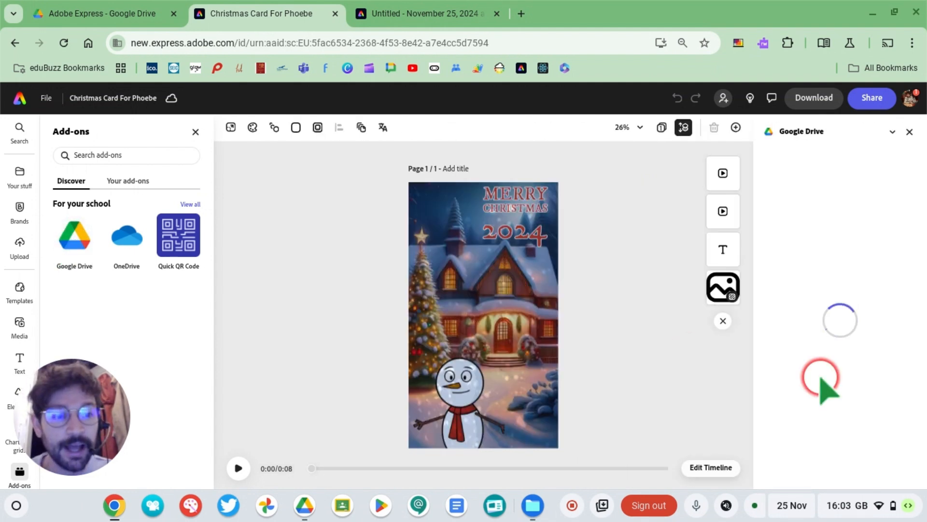
left_click(827, 275)
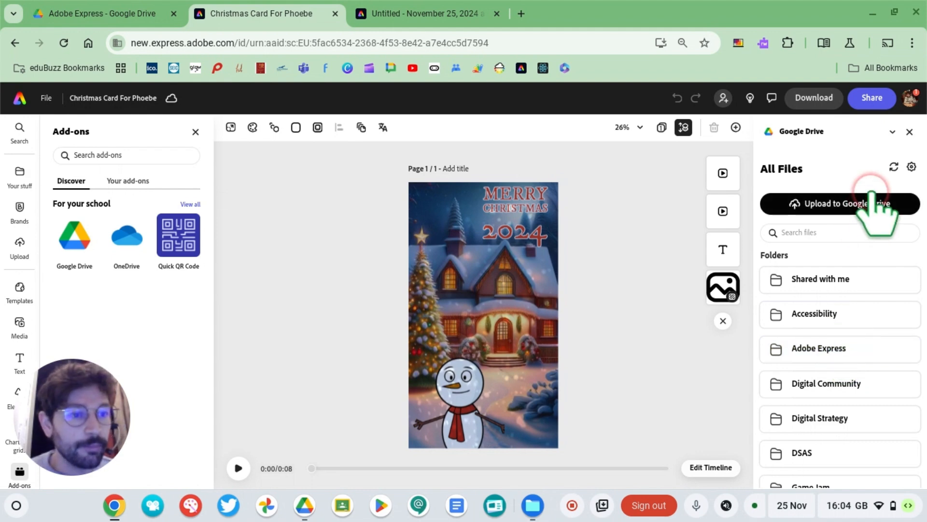
left_click(908, 131)
- Choose Google Drive as the share destination and open the "Adobe Express" folder there
left_click(885, 108)
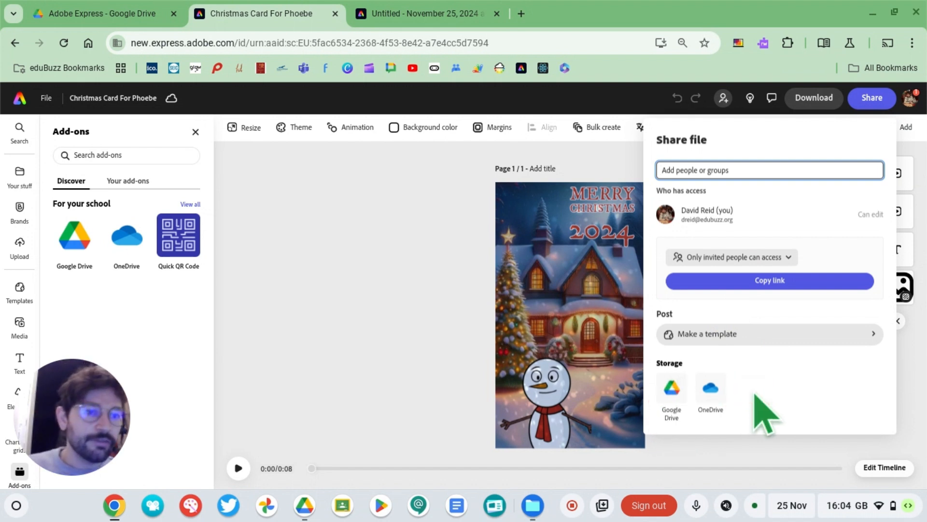
left_click(741, 295)
left_click(672, 388)
left_click(732, 340)
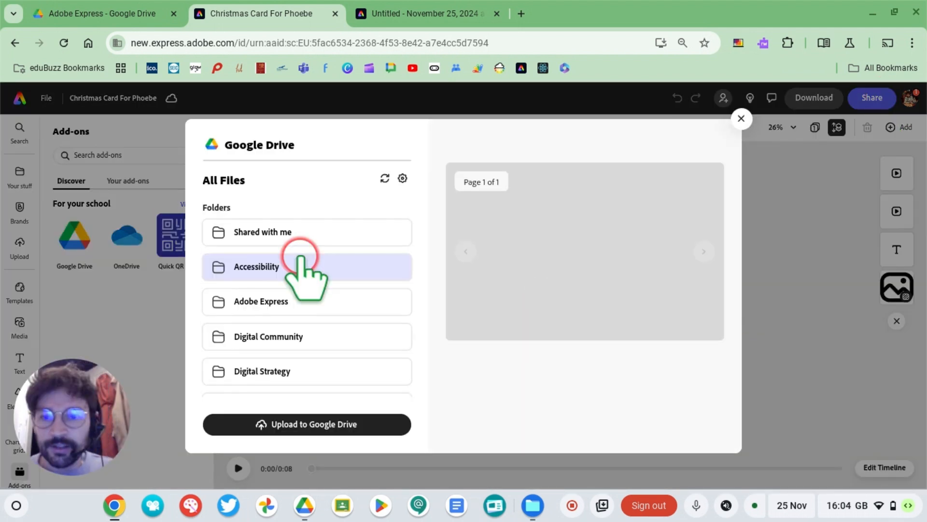
scroll(315, 260, "down", 1)
scroll(315, 260, "up", 1)
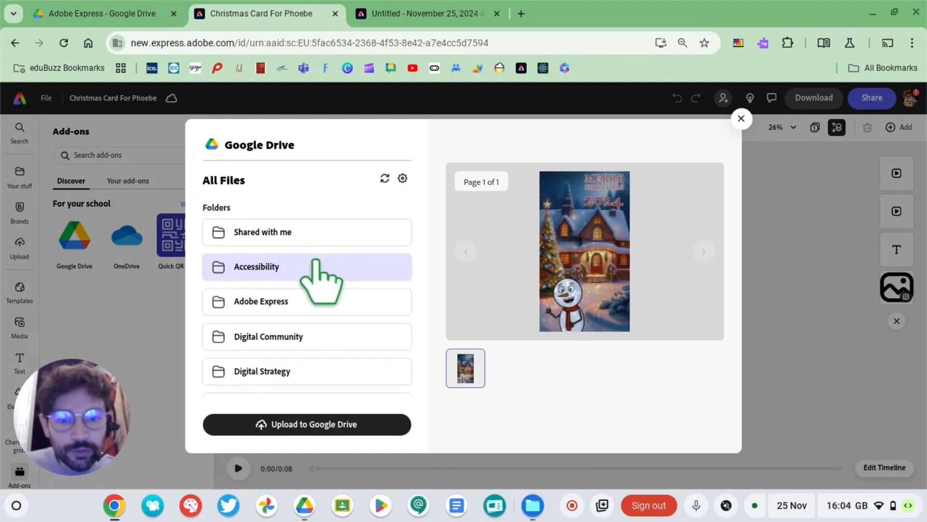
scroll(319, 270, "down", 5)
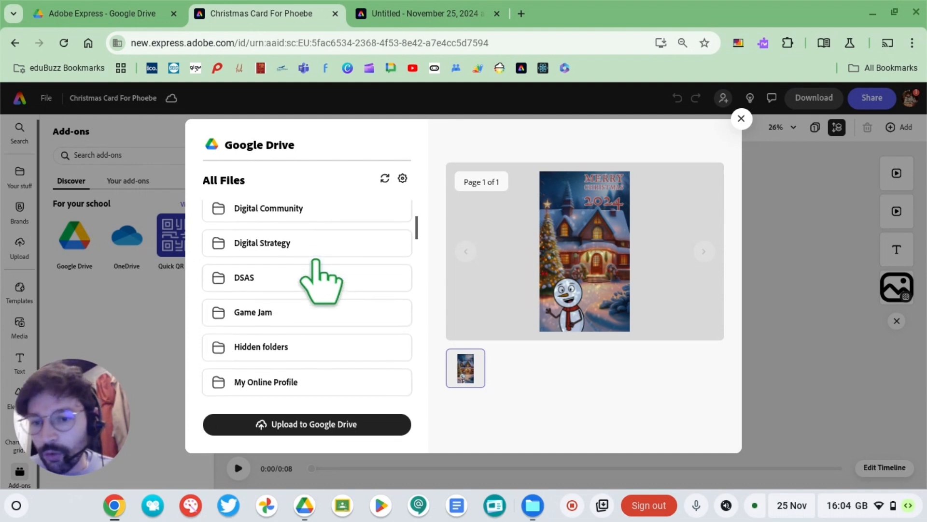
scroll(318, 271, "up", 5)
left_click(286, 299)
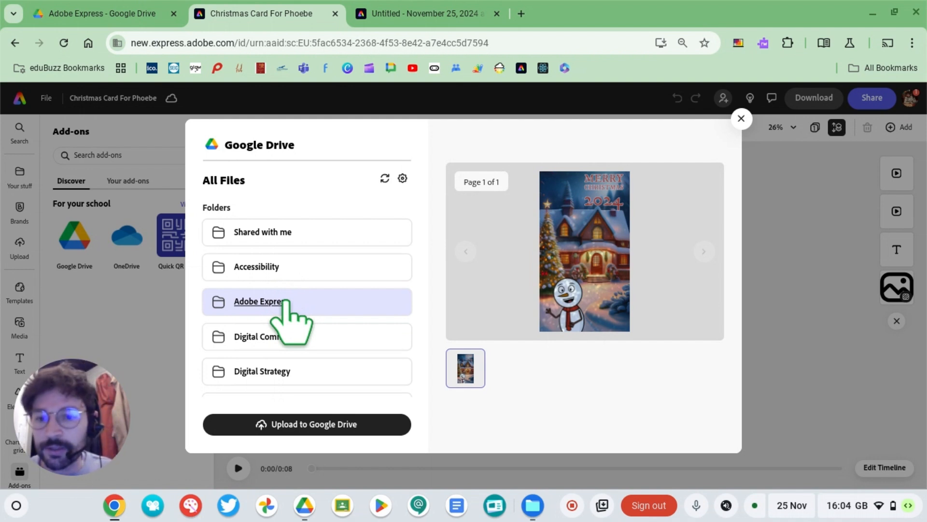
left_click(286, 300)
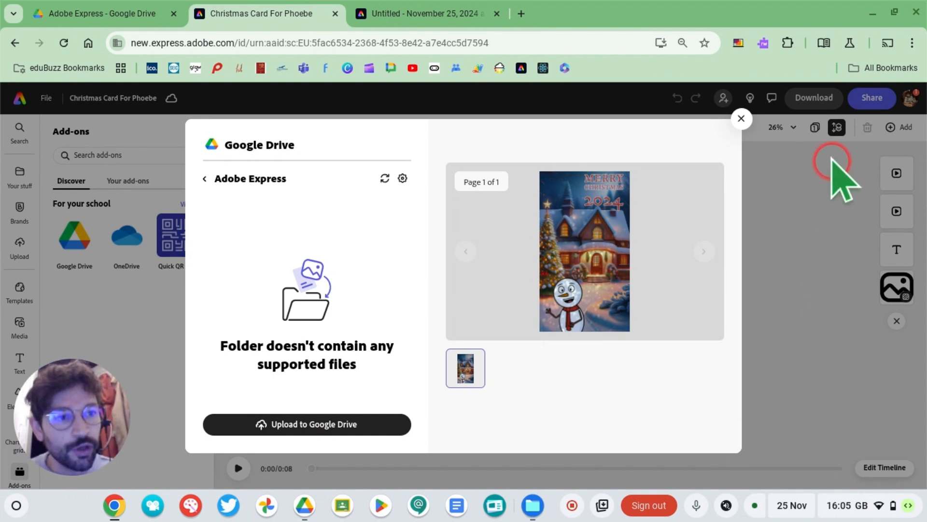
- Enlarge the browser page zoom to 100% and return it to 80%
left_click(912, 45)
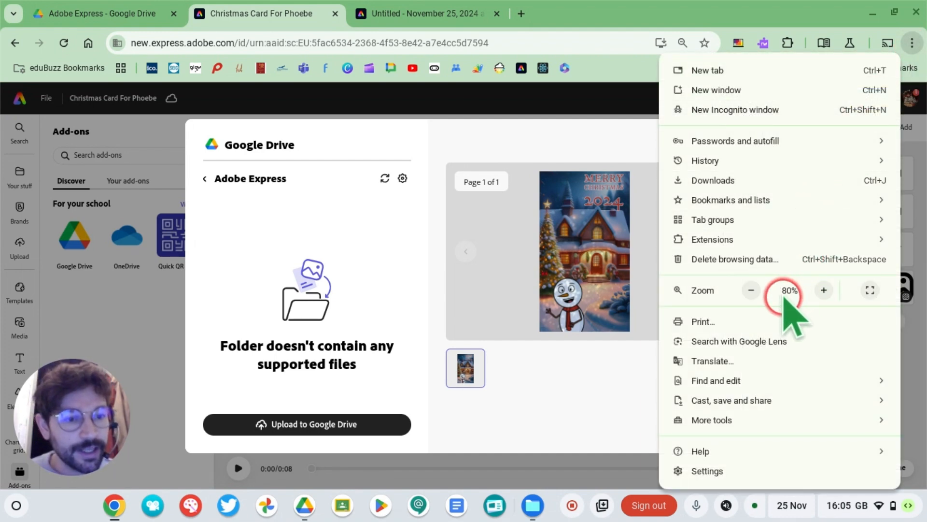
left_click(824, 291)
left_click(824, 291)
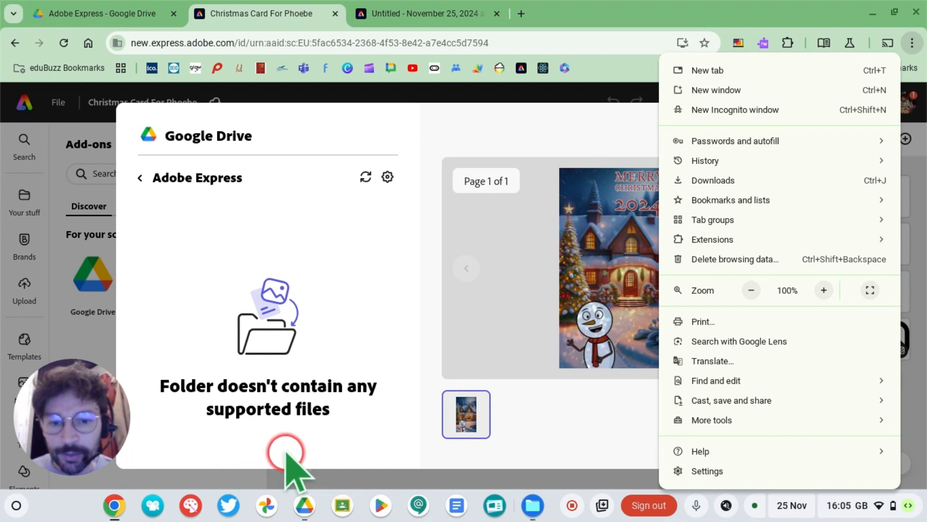
left_click(751, 290)
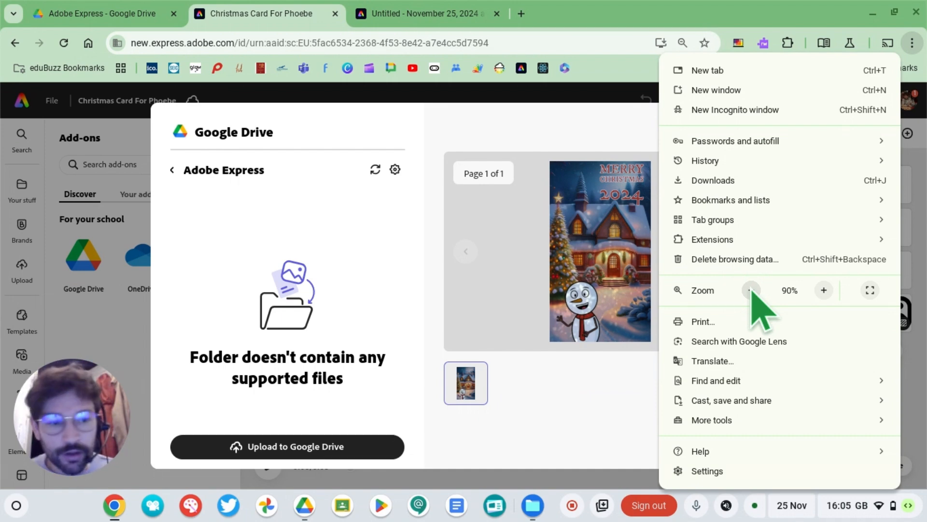
left_click(751, 290)
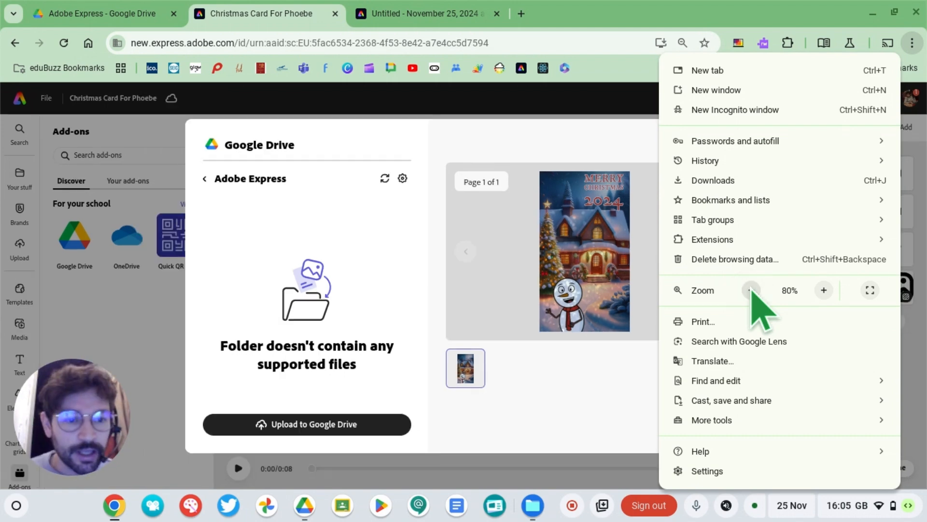
left_click(626, 411)
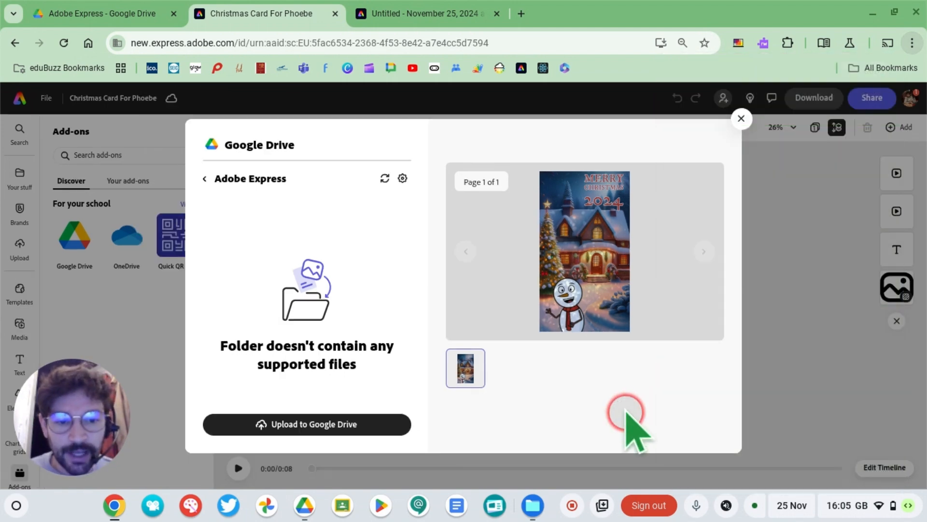
- Start a Google Drive upload named "Christmas Card For" followed by the recipient's first name
left_click(332, 427)
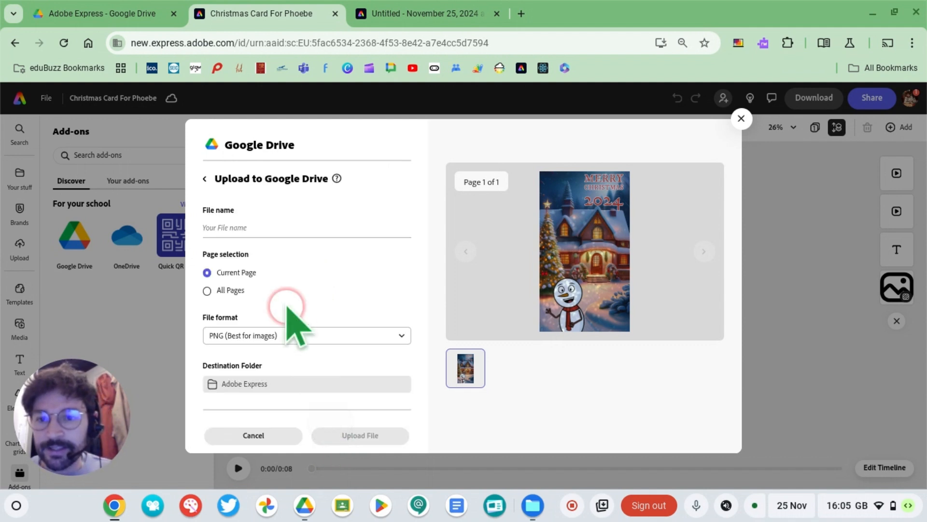
left_click(239, 225)
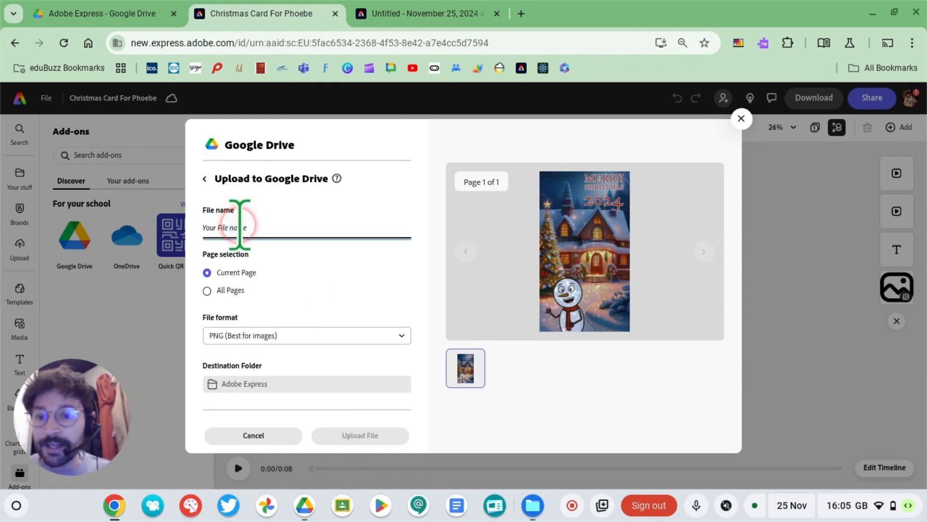
type("Chris")
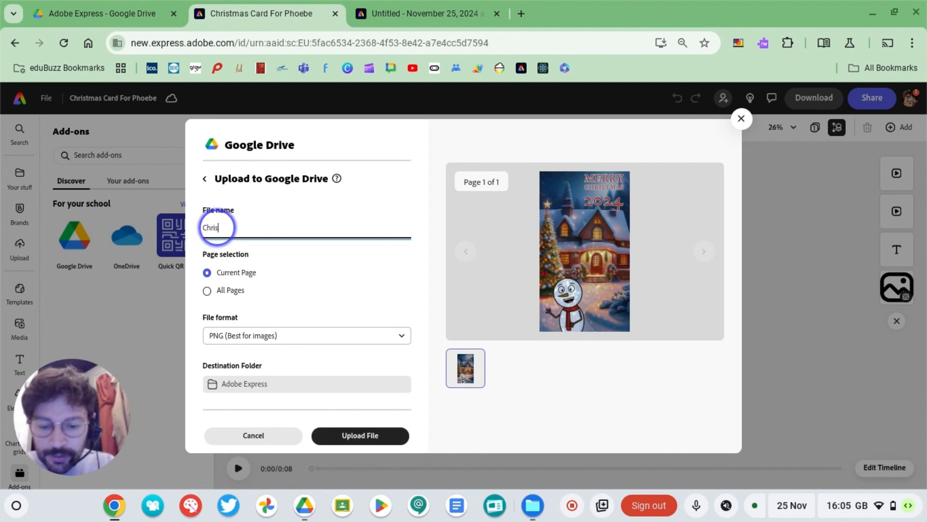
type("tmas Card F")
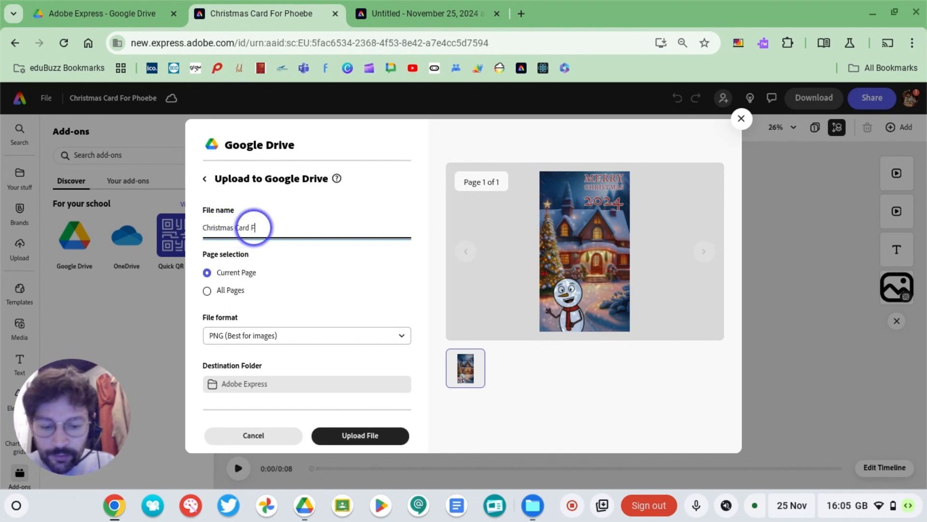
type("or Phoebe")
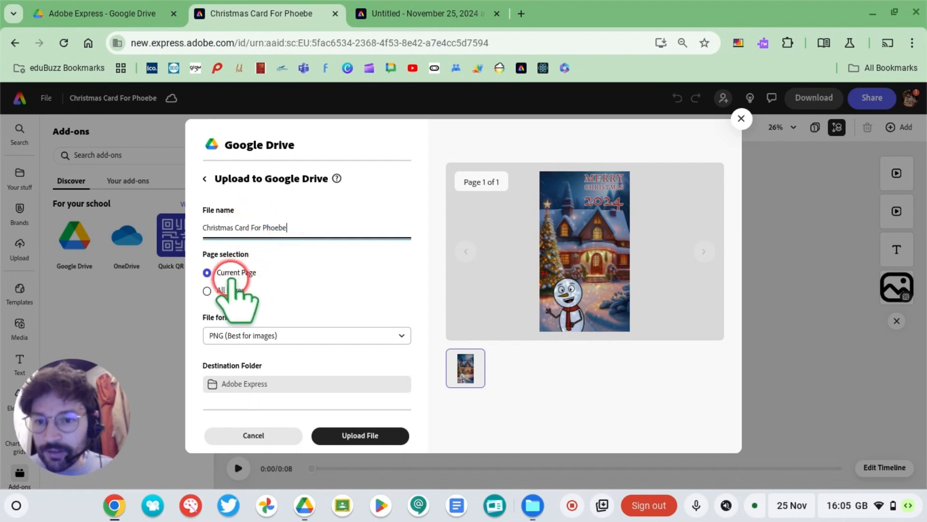
- Upload all pages of the card in MP4 format to the "Adobe Express" folder in Google Drive
left_click(207, 290)
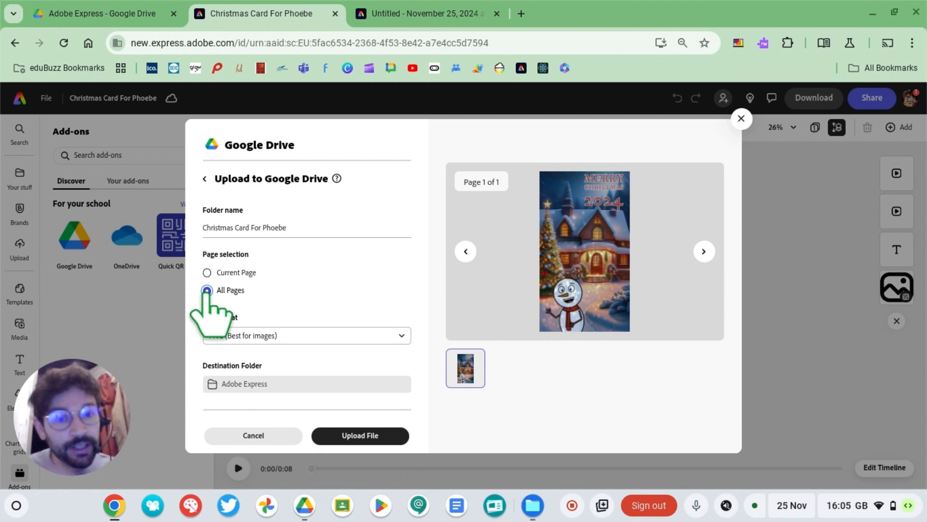
left_click(263, 335)
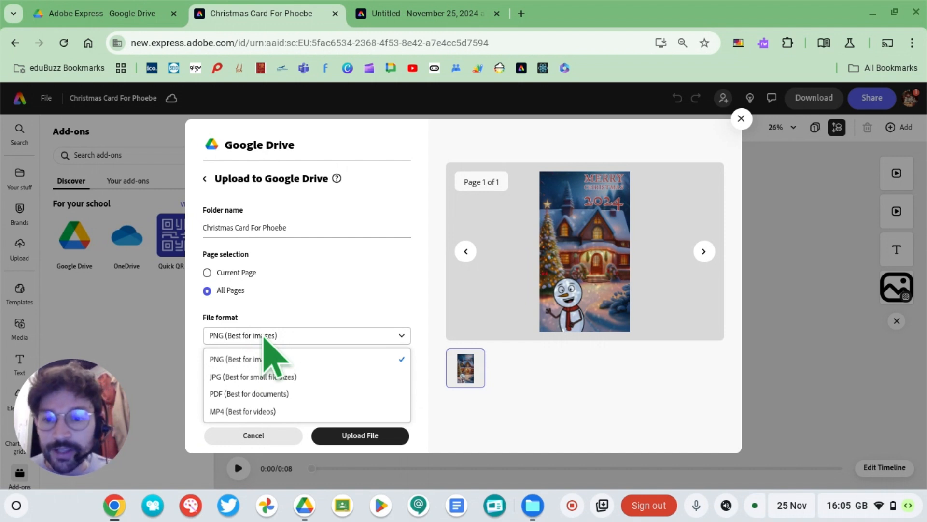
left_click(249, 341)
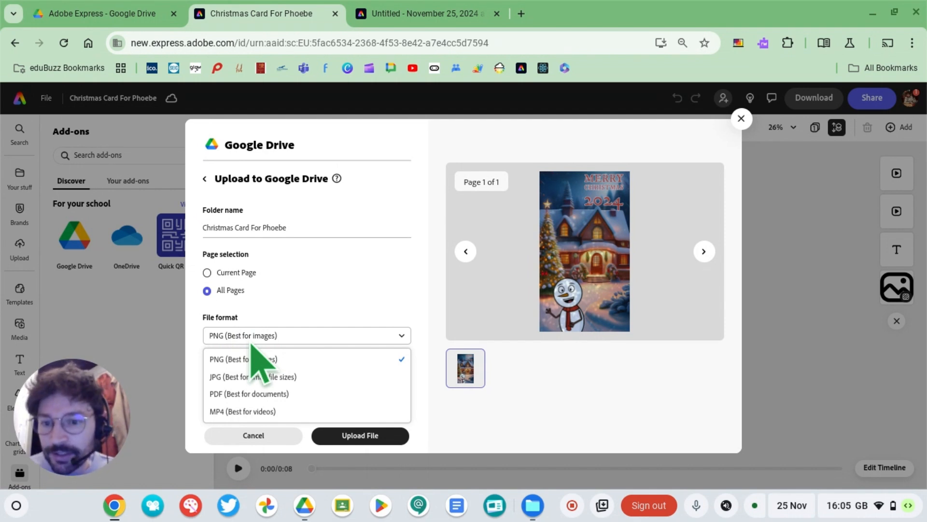
left_click(236, 412)
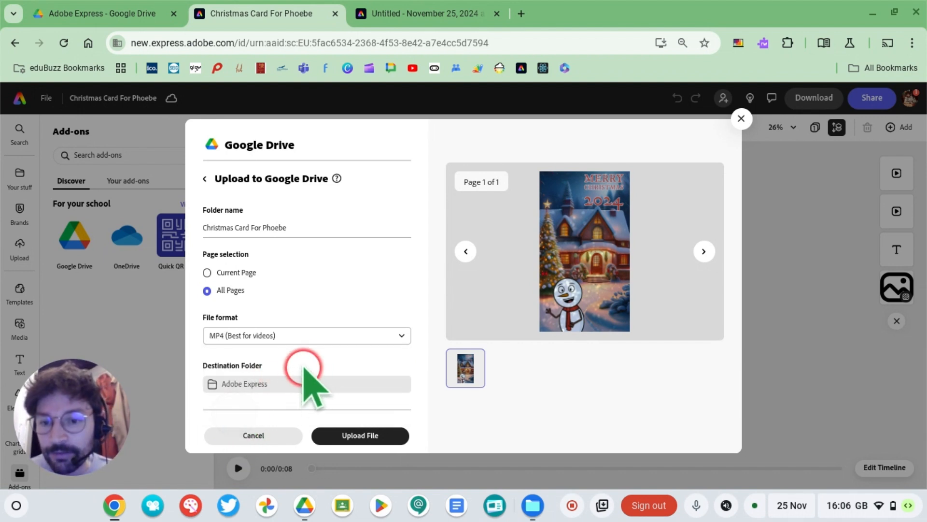
scroll(308, 366, "down", 1)
scroll(309, 365, "up", 1)
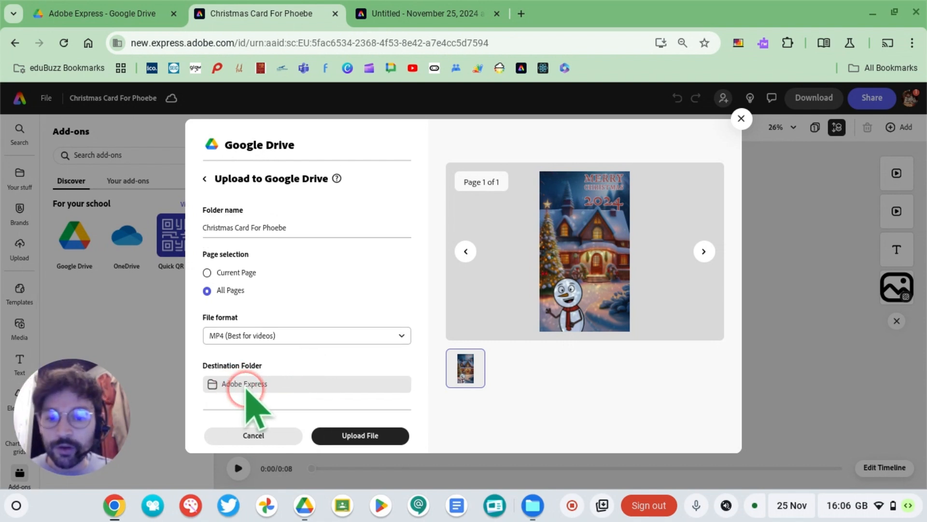
left_click(319, 428)
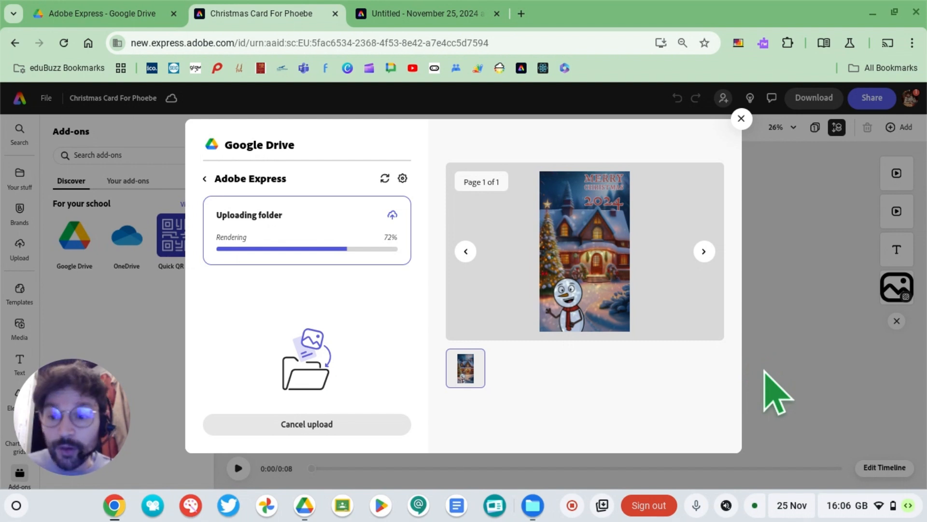
left_click(391, 276)
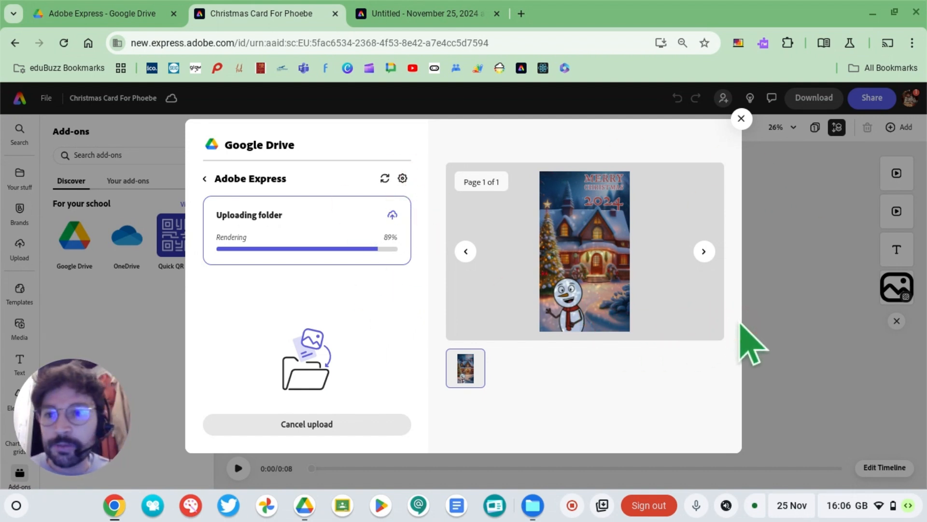
- Switch to Google Drive to check the "Adobe Express" folder for the card, and return to the upload progress in Adobe Express
left_click(116, 23)
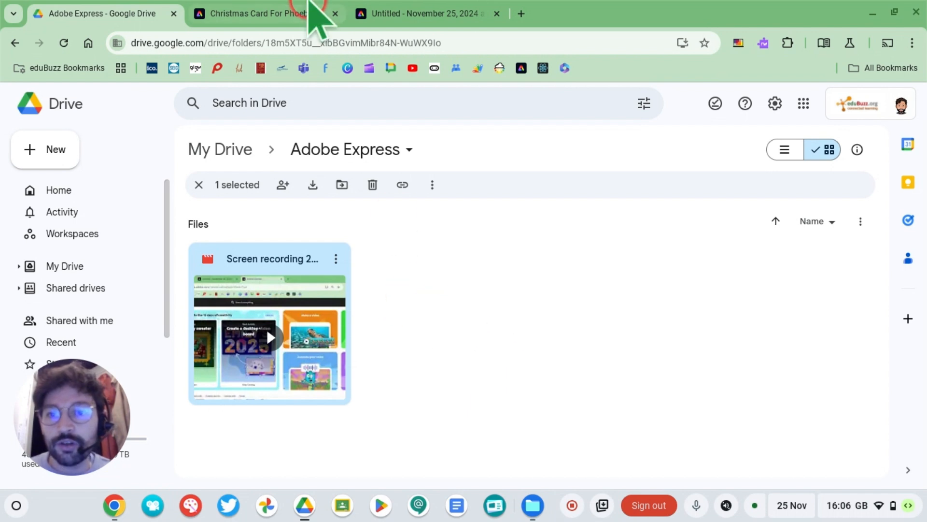
left_click(312, 11)
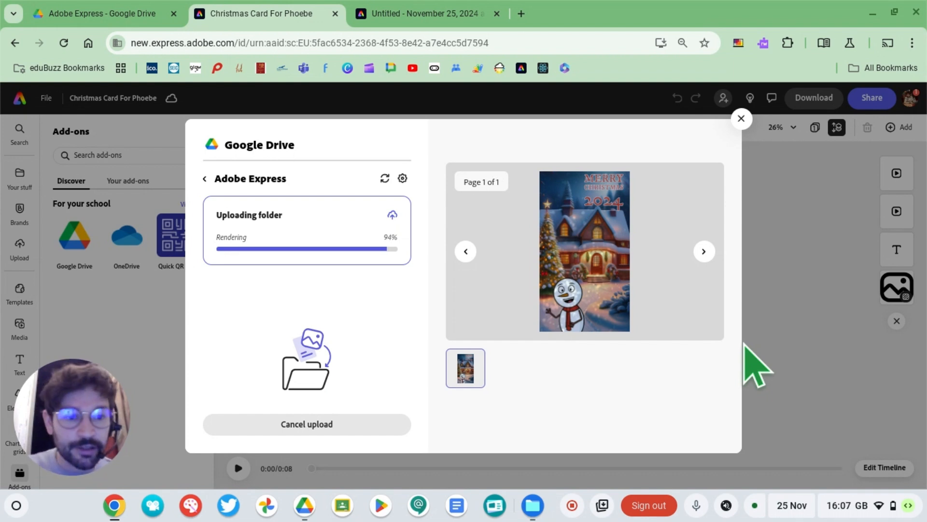
left_click(774, 356)
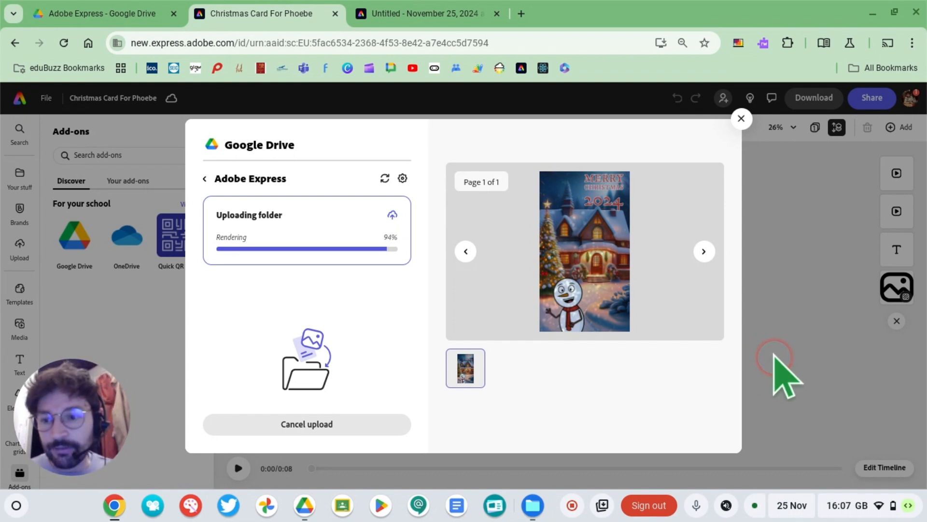